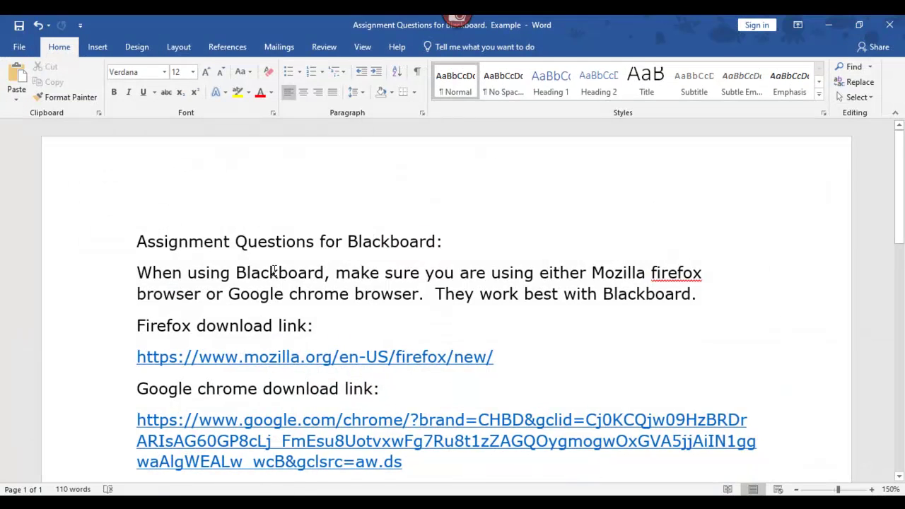
{"action": "scroll", "coordinate": [190, 189], "scroll_direction": "down", "scroll_amount": 3}
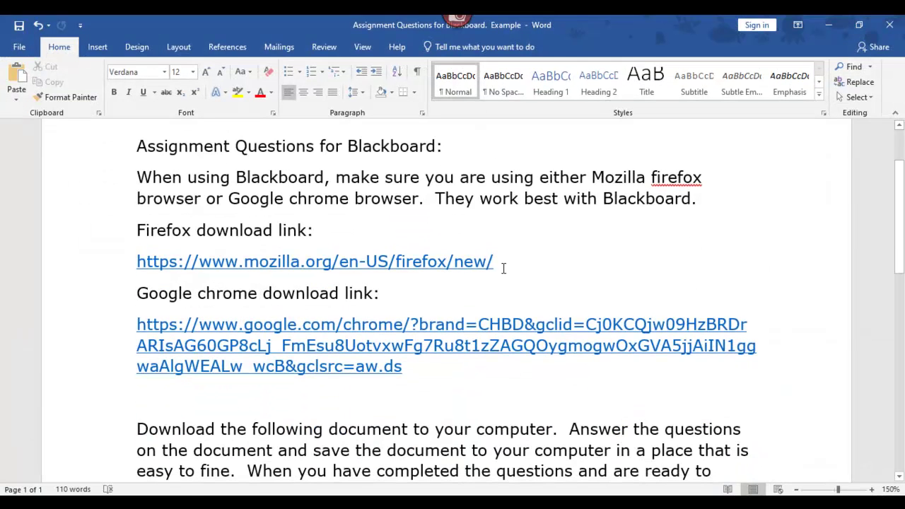
{"action": "scroll", "coordinate": [501, 265], "scroll_direction": "up", "scroll_amount": 2}
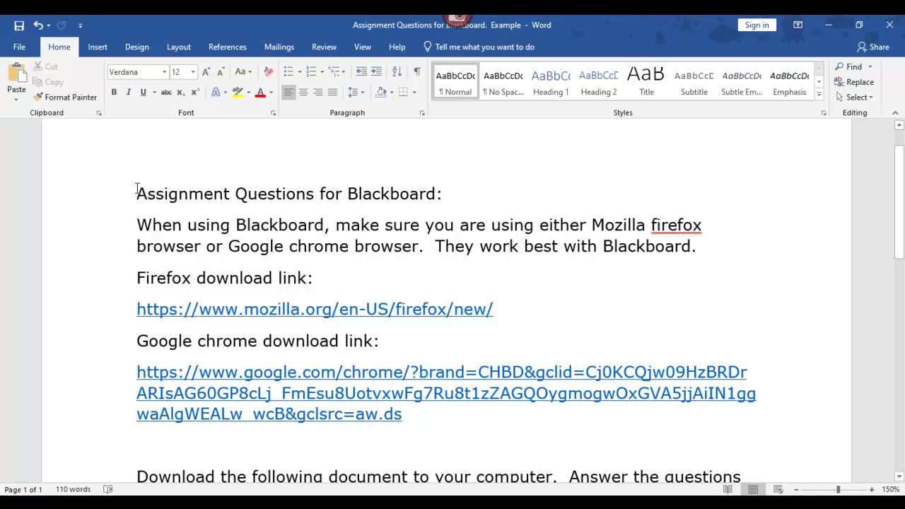
{"action": "left_click_drag", "start_coordinate": [137, 189], "coordinate": [530, 284]}
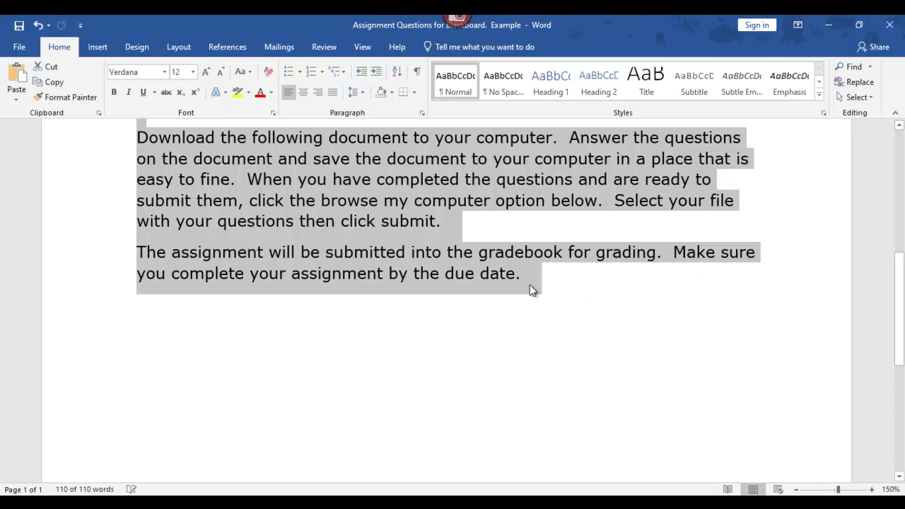
{"action": "right_click", "coordinate": [399, 208]}
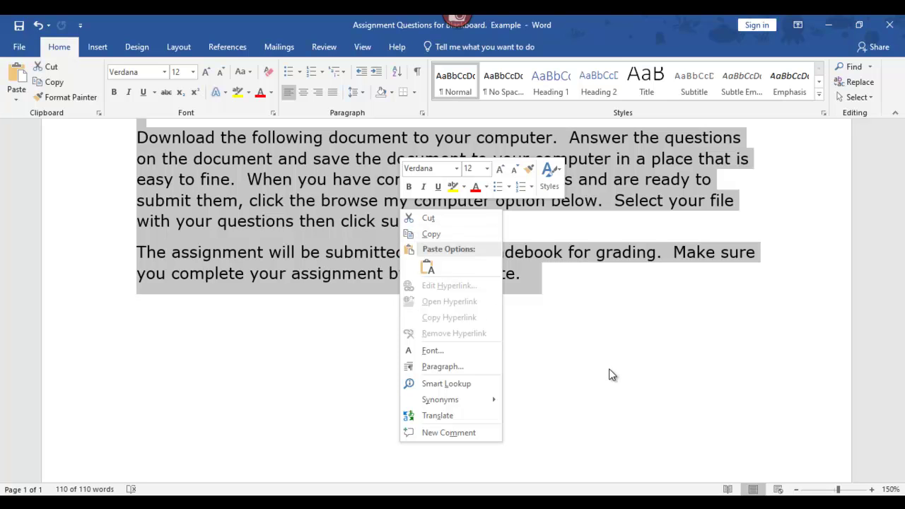
{"action": "key", "text": "Escape"}
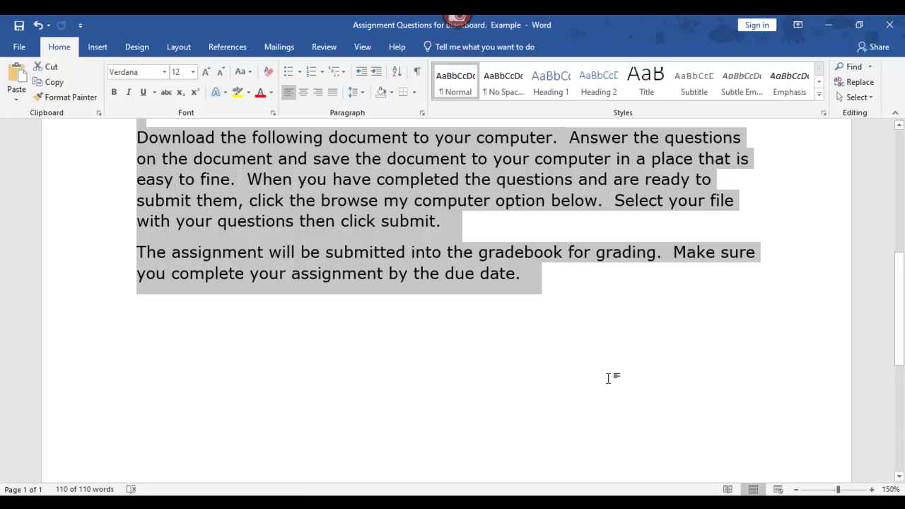
{"action": "left_click", "coordinate": [617, 350]}
{"action": "scroll", "coordinate": [619, 350], "scroll_direction": "up", "scroll_amount": 5}
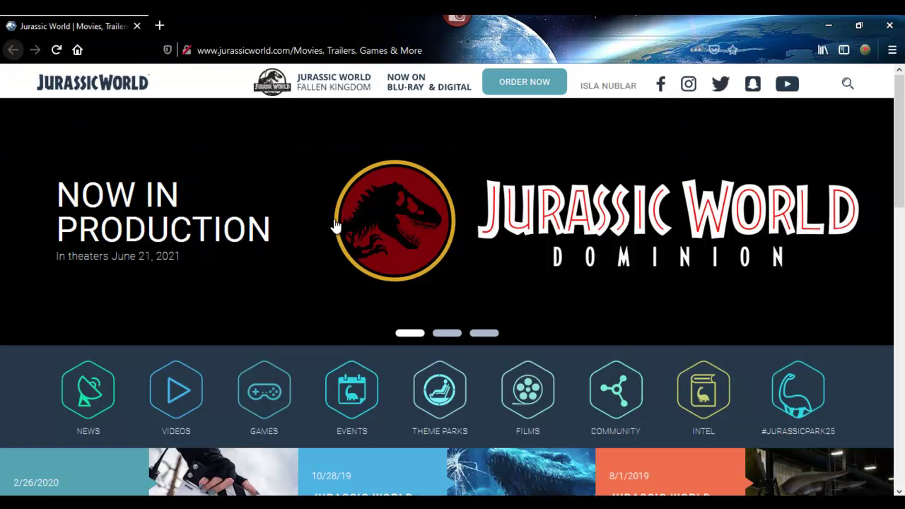
- Switch to Firefox, open the Howard College site in a new tab and log in to Blackboard with the prefilled credentials
{"action": "left_click", "coordinate": [160, 26]}
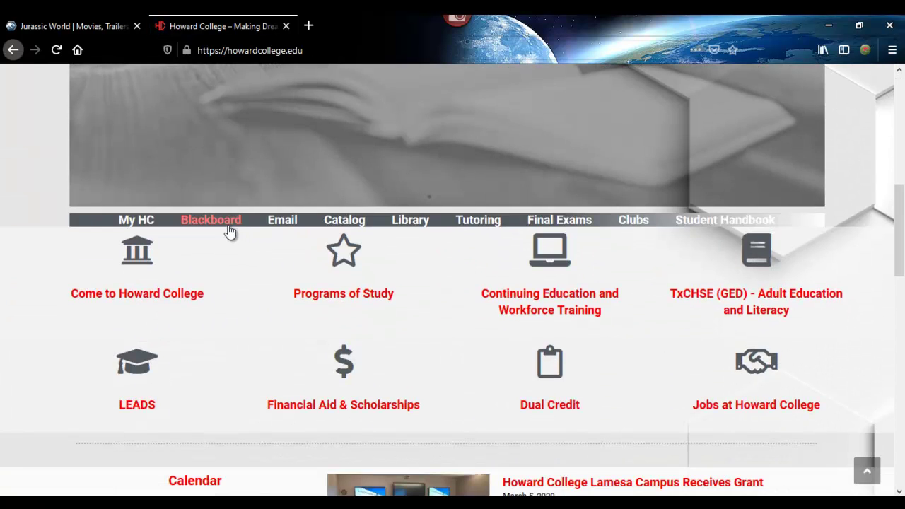
{"action": "left_click", "coordinate": [224, 223]}
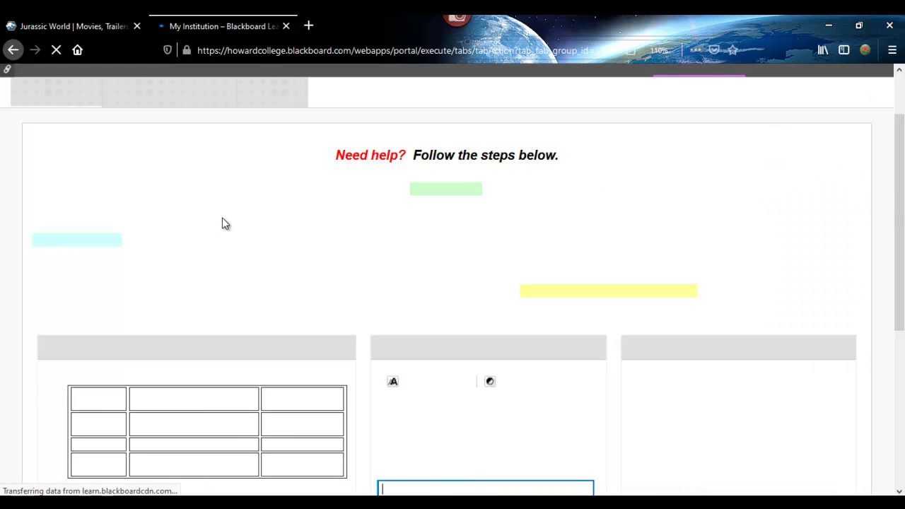
{"action": "scroll", "coordinate": [441, 394], "scroll_direction": "down", "scroll_amount": 5}
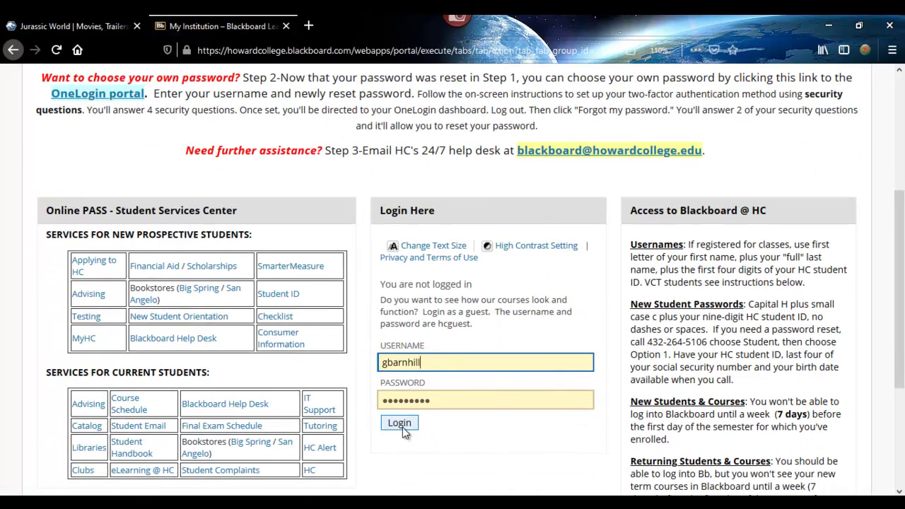
{"action": "left_click", "coordinate": [401, 424]}
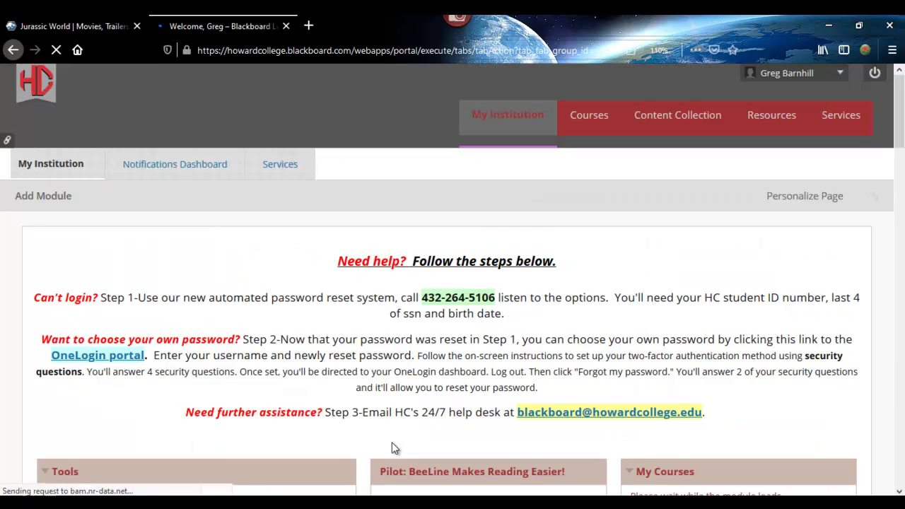
- Open the Anatomy & Physiology II ( 460 / Spring 2020 Flex ) course
{"action": "scroll", "coordinate": [831, 336], "scroll_direction": "down", "scroll_amount": 5}
{"action": "scroll", "coordinate": [832, 336], "scroll_direction": "down", "scroll_amount": 3}
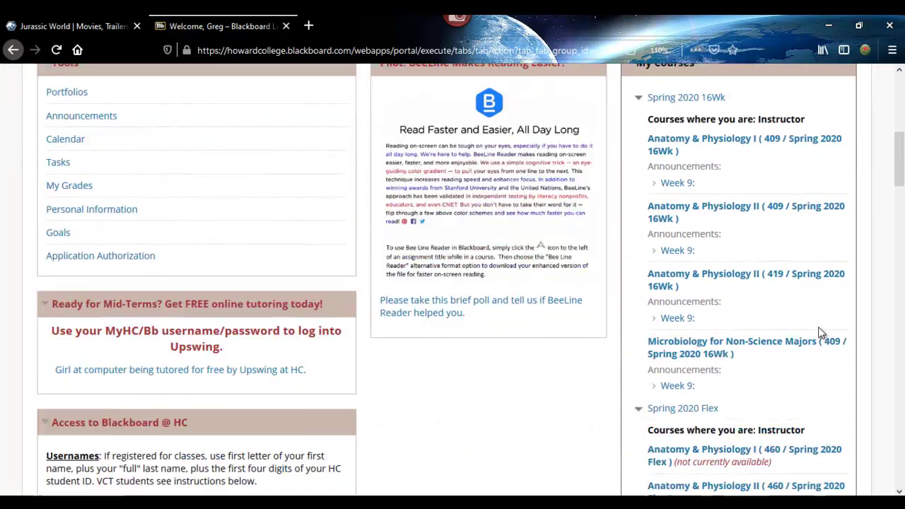
{"action": "left_click", "coordinate": [802, 342]}
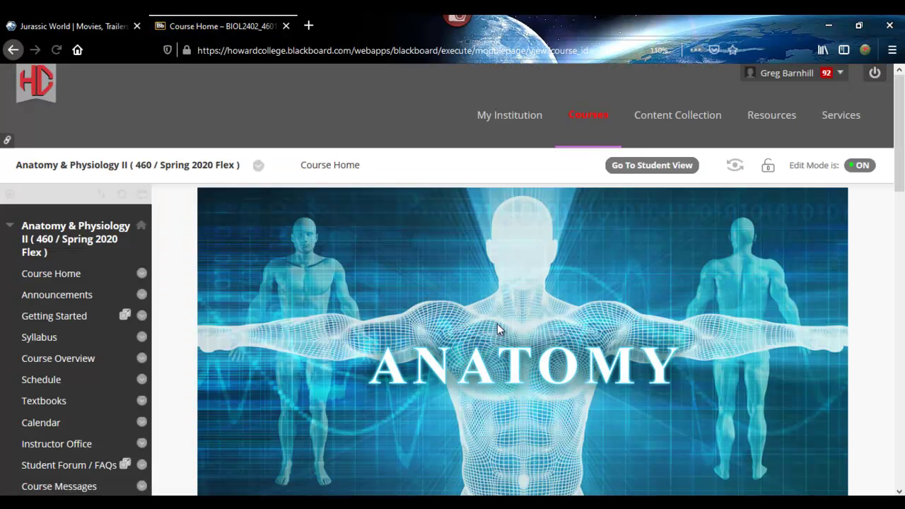
- Open the course's Nine content area
{"action": "scroll", "coordinate": [350, 300], "scroll_direction": "down", "scroll_amount": 4}
{"action": "scroll", "coordinate": [71, 333], "scroll_direction": "down", "scroll_amount": 3}
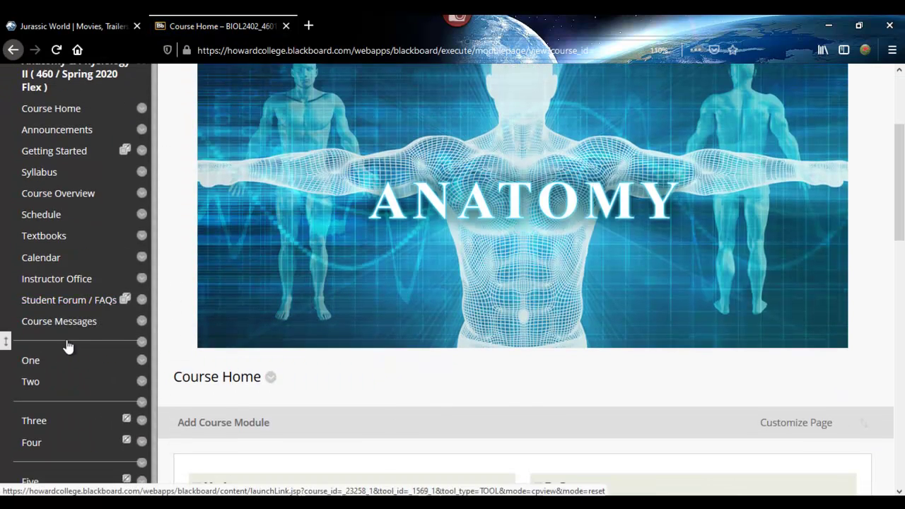
{"action": "scroll", "coordinate": [76, 318], "scroll_direction": "up", "scroll_amount": 5}
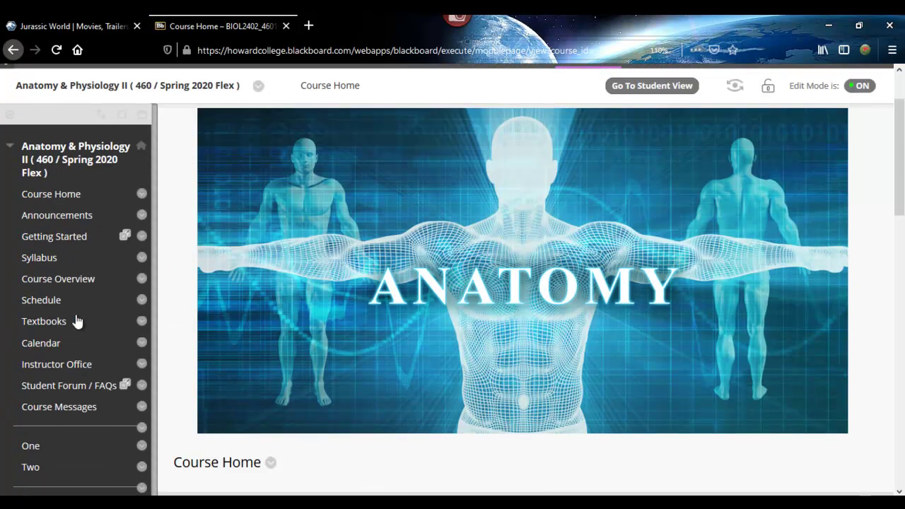
{"action": "scroll", "coordinate": [77, 372], "scroll_direction": "down", "scroll_amount": 8}
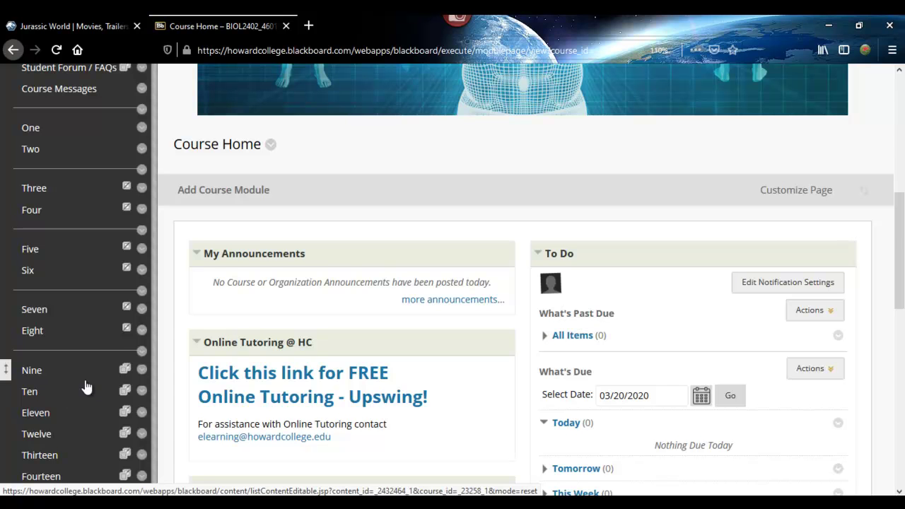
{"action": "scroll", "coordinate": [83, 387], "scroll_direction": "down", "scroll_amount": 4}
{"action": "left_click", "coordinate": [34, 215]}
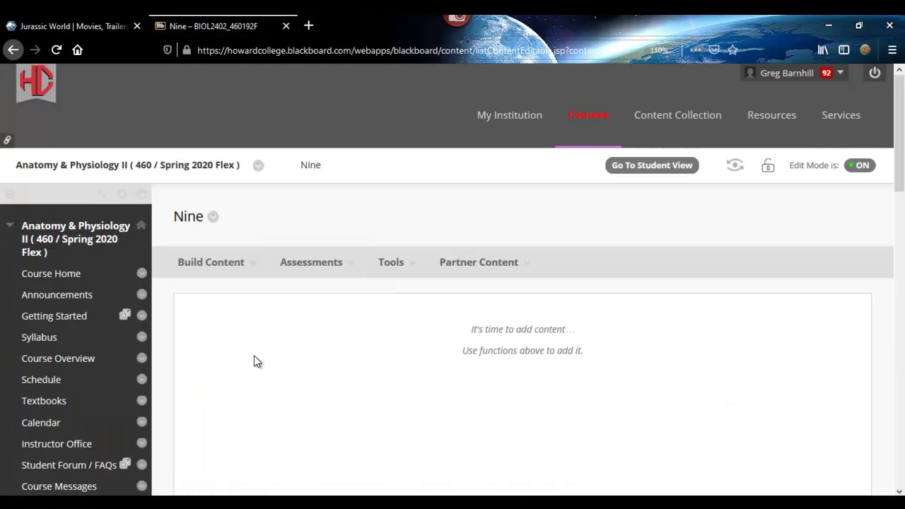
- Start creating a new Assignment assessment in the Nine content area
{"action": "scroll", "coordinate": [424, 297], "scroll_direction": "down", "scroll_amount": 2}
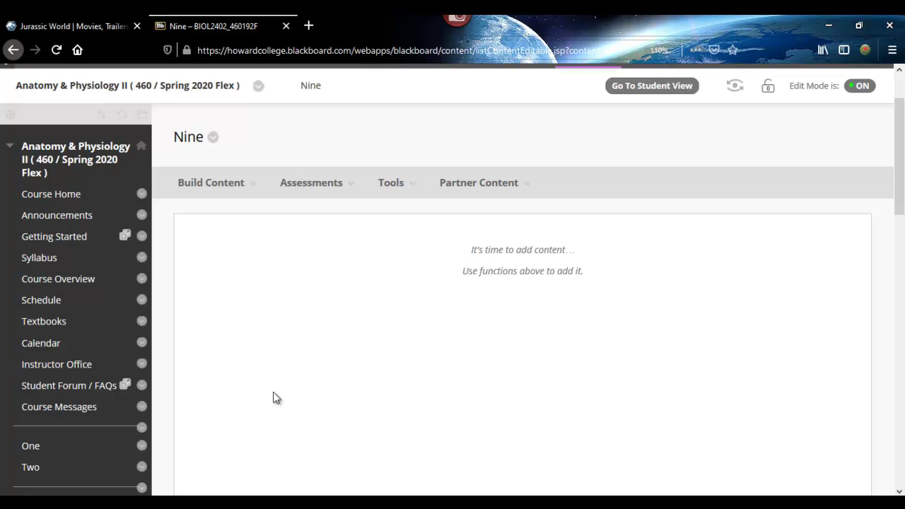
{"action": "left_click", "coordinate": [211, 182]}
{"action": "scroll", "coordinate": [125, 411], "scroll_direction": "down", "scroll_amount": 4}
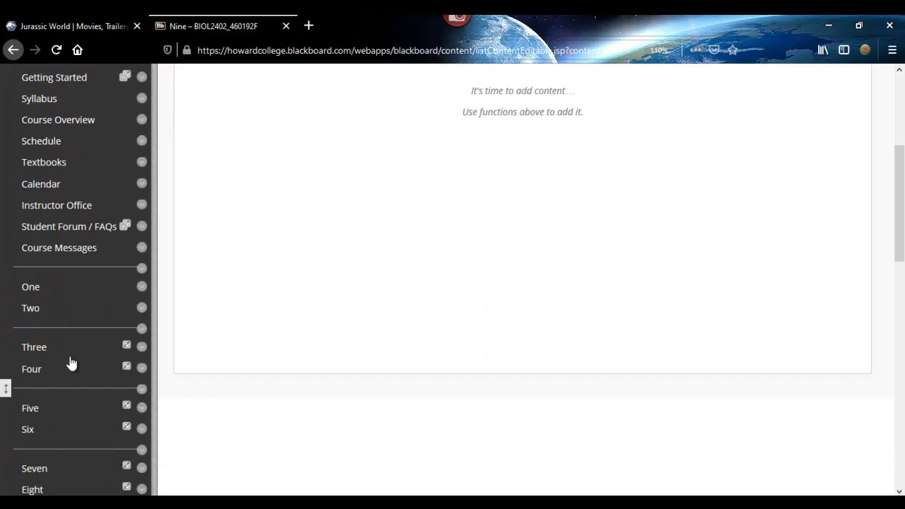
{"action": "scroll", "coordinate": [300, 267], "scroll_direction": "up", "scroll_amount": 5}
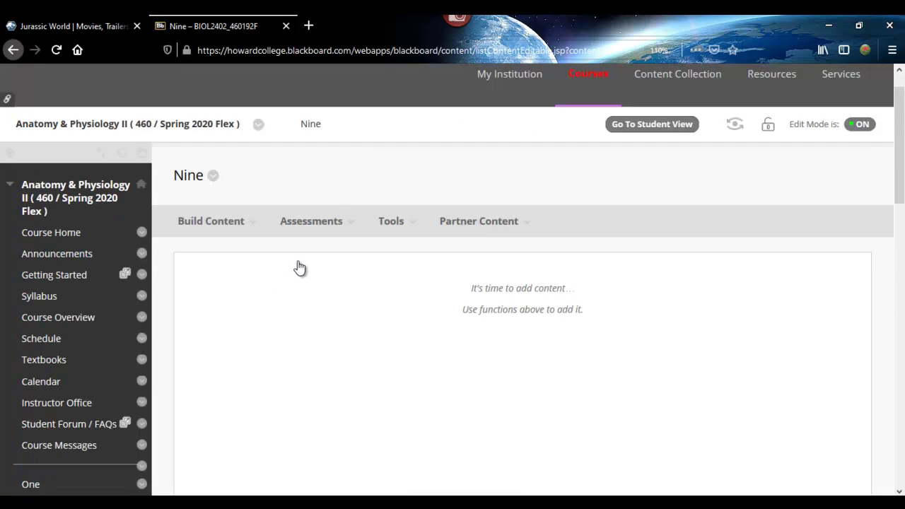
{"action": "scroll", "coordinate": [300, 268], "scroll_direction": "up", "scroll_amount": 1}
{"action": "mouse_move", "coordinate": [224, 275]}
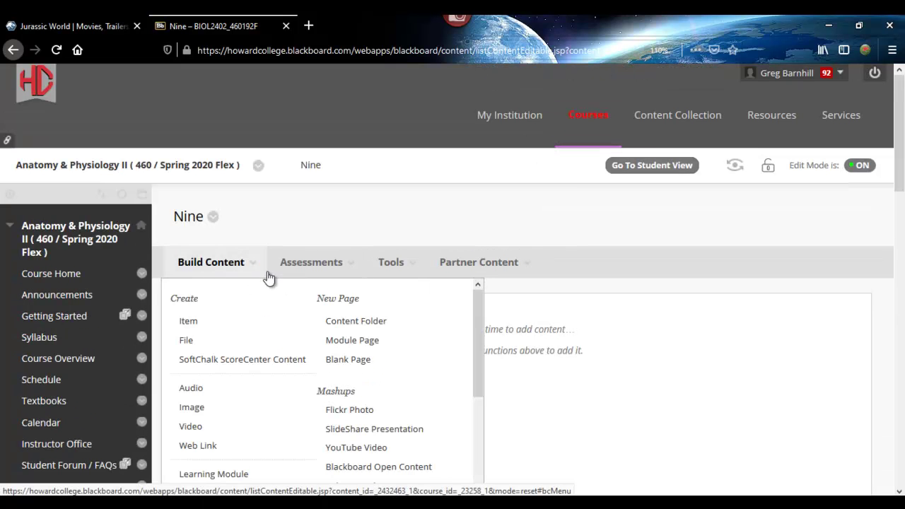
{"action": "mouse_move", "coordinate": [309, 271]}
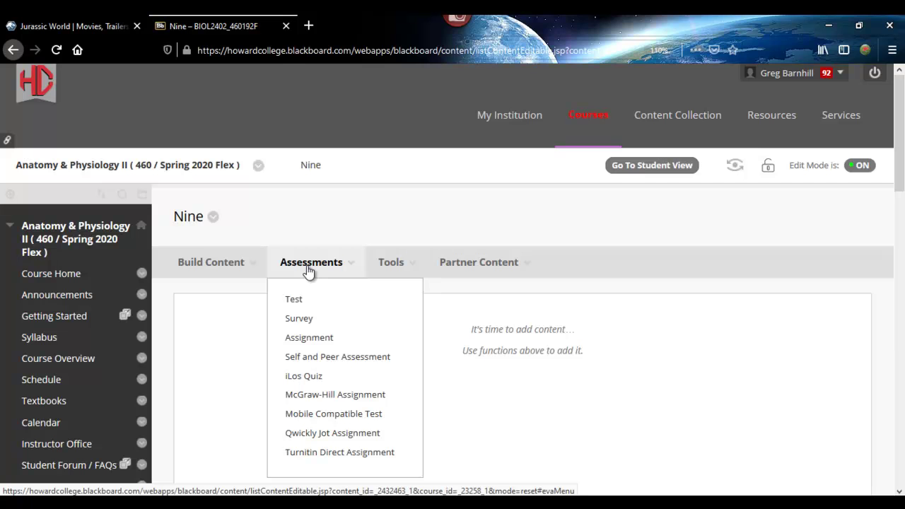
{"action": "left_click", "coordinate": [305, 341]}
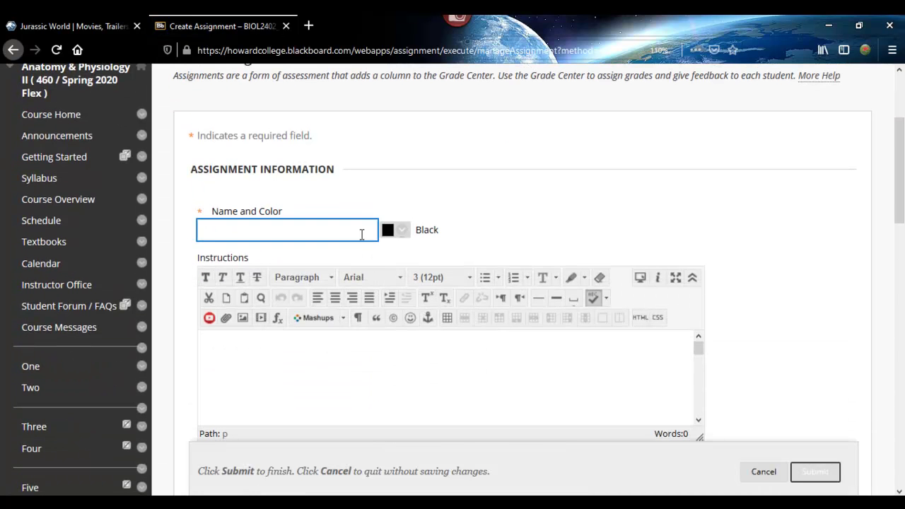
{"action": "left_click", "coordinate": [360, 232]}
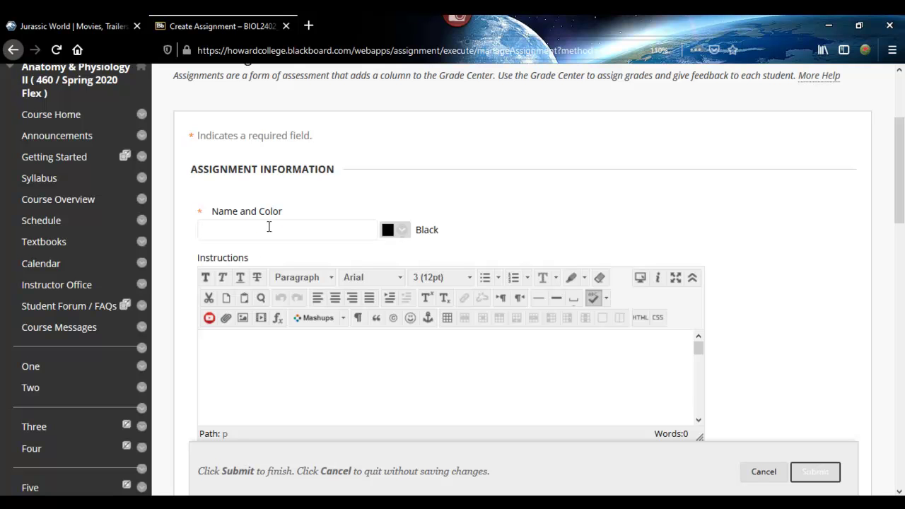
{"action": "type", "text": "As"}
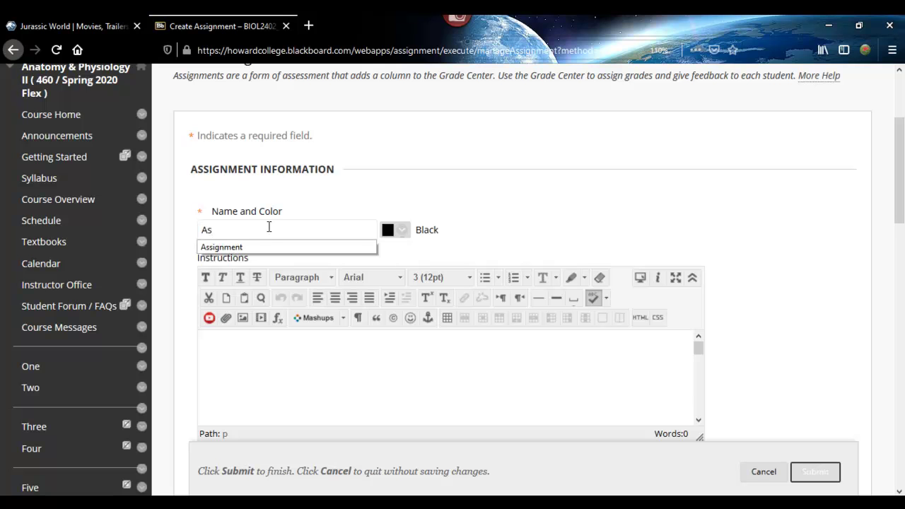
{"action": "type", "text": "signment Que"}
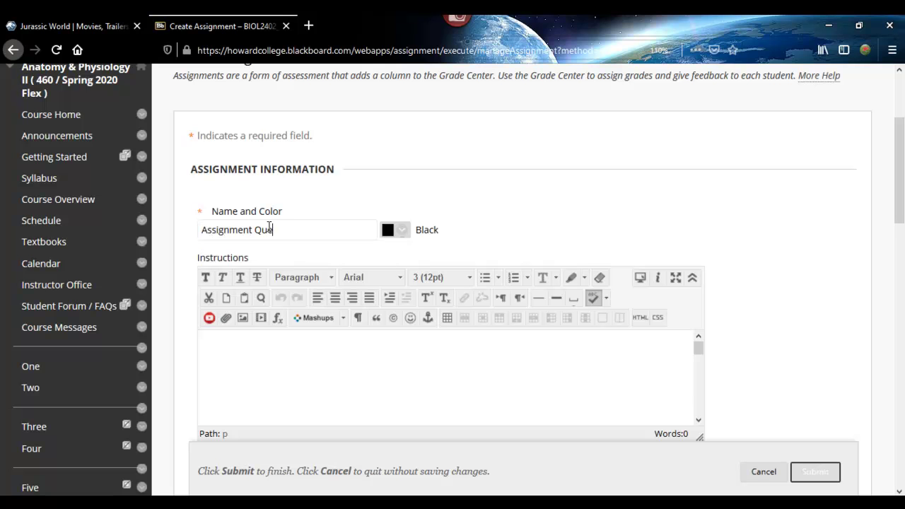
{"action": "type", "text": "stions to answer"}
{"action": "key", "text": "BackSpace"}
{"action": "key", "text": "BackSpace"}
{"action": "key", "text": "BackSpace"}
{"action": "key", "text": "BackSpace"}
{"action": "key", "text": "BackSpace"}
{"action": "key", "text": "BackSpace"}
{"action": "key", "text": "BackSpace"}
{"action": "key", "text": "BackSpace"}
{"action": "key", "text": "BackSpace"}
{"action": "key", "text": "BackSpace"}
{"action": "key", "text": "BackSpace"}
{"action": "key", "text": "BackSpace"}
{"action": "key", "text": "BackSpace"}
{"action": "key", "text": "BackSpace"}
{"action": "key", "text": "BackSpace"}
{"action": "key", "text": "BackSpace"}
{"action": "key", "text": "BackSpace"}
{"action": "key", "text": "BackSpace"}
{"action": "key", "text": "BackSpace"}
{"action": "key", "text": "BackSpace"}
{"action": "key", "text": "BackSpace"}
{"action": "key", "text": "BackSpace"}
{"action": "key", "text": "BackSpace"}
{"action": "key", "text": "BackSpace"}
{"action": "key", "text": "BackSpace"}
{"action": "key", "text": "BackSpace"}
- Name the new assignment "Contagion Questions"
{"action": "type", "text": "Contagion Questions"}
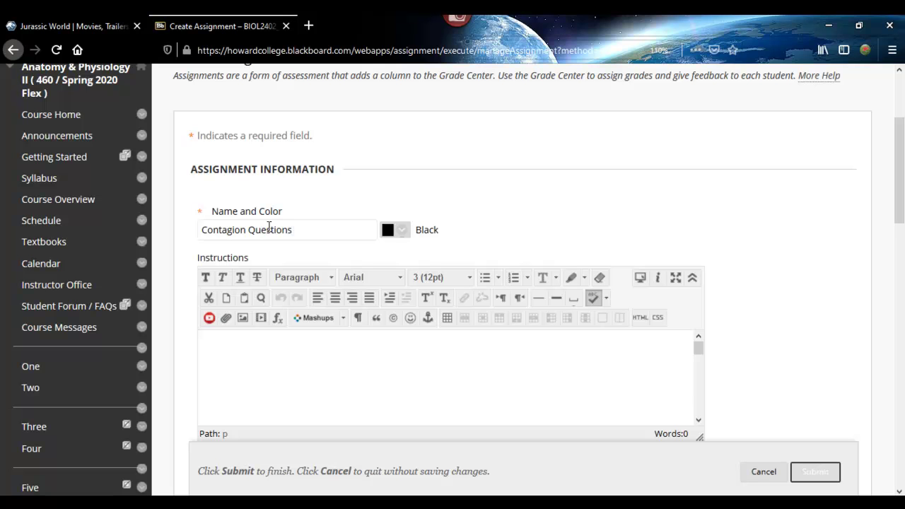
{"action": "left_click", "coordinate": [297, 348]}
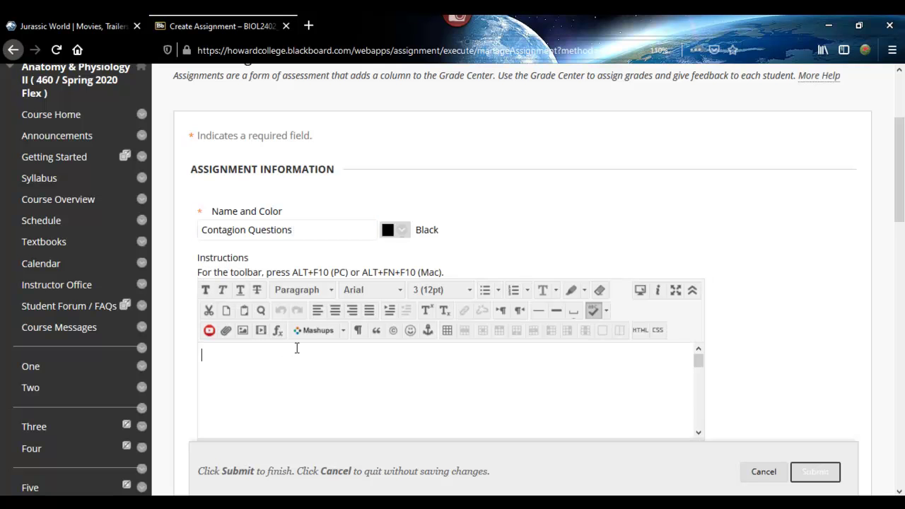
{"action": "left_click", "coordinate": [676, 293]}
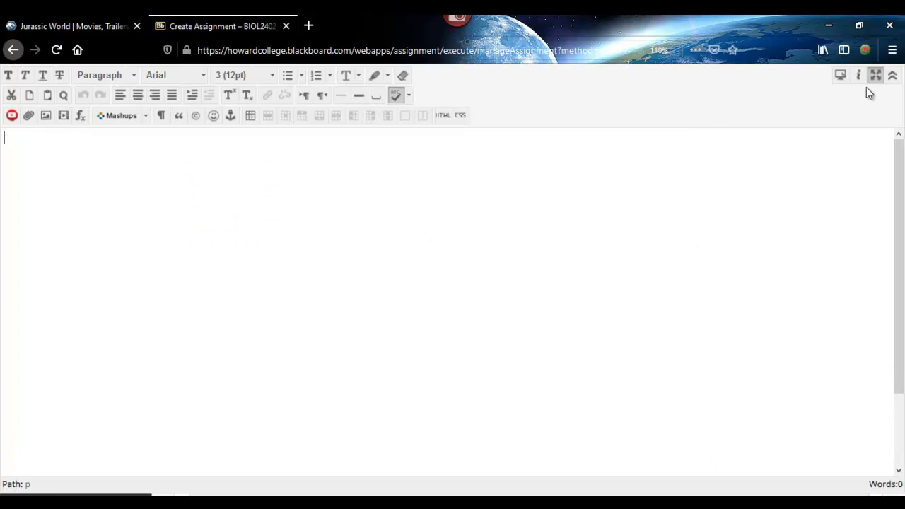
{"action": "left_click", "coordinate": [876, 76]}
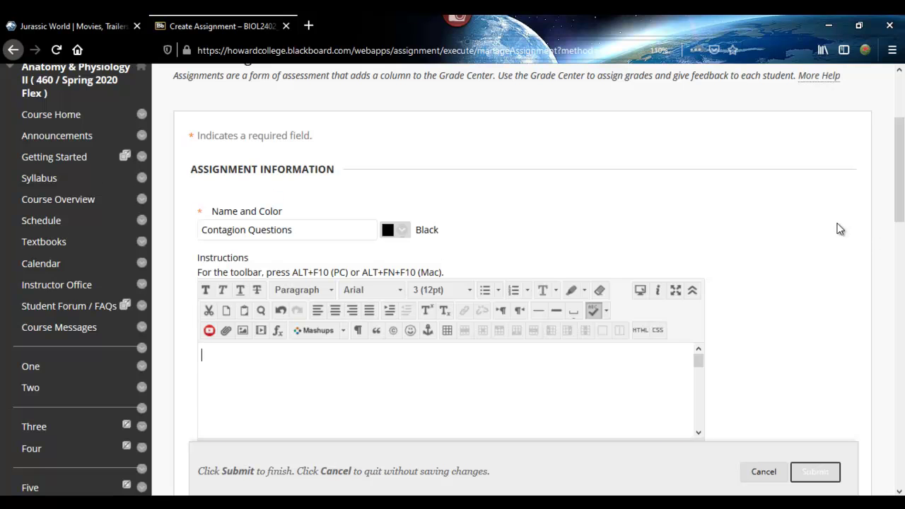
{"action": "scroll", "coordinate": [791, 233], "scroll_direction": "down", "scroll_amount": 4}
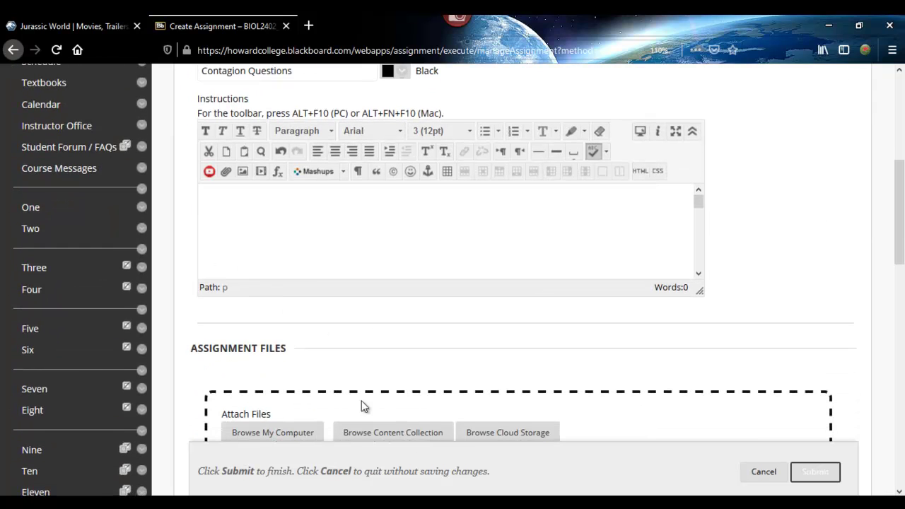
- Switch to the Word document "Assignment Questions for Blackboard. Example" and copy all of its text
{"action": "key", "text": "alt+Tab"}
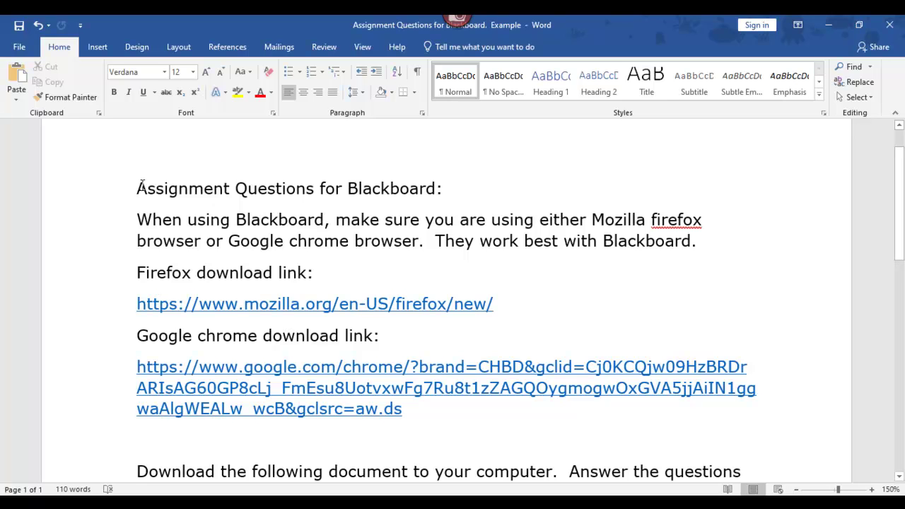
{"action": "left_click_drag", "start_coordinate": [142, 186], "coordinate": [559, 259]}
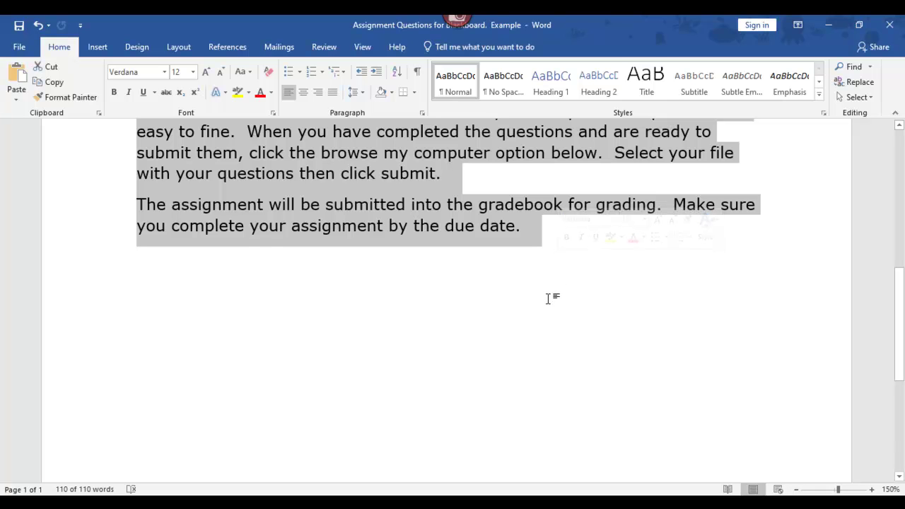
{"action": "right_click", "coordinate": [387, 177]}
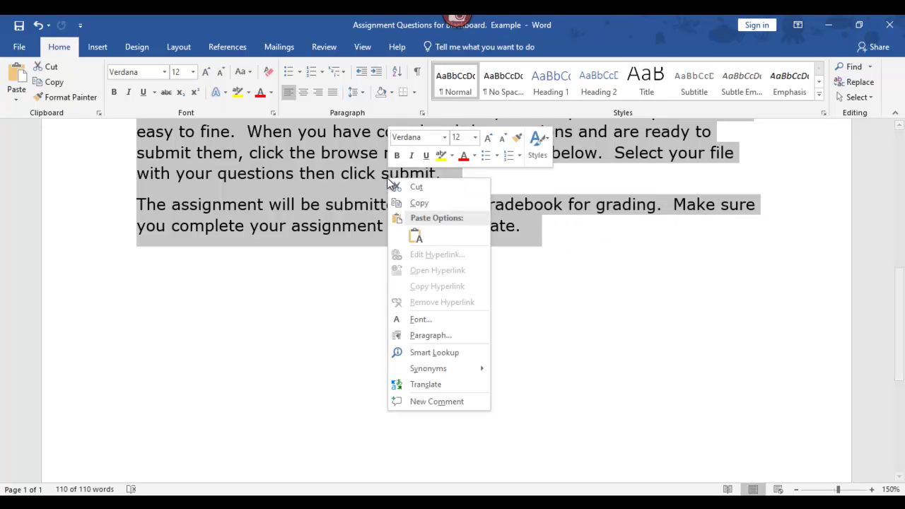
{"action": "left_click", "coordinate": [440, 203]}
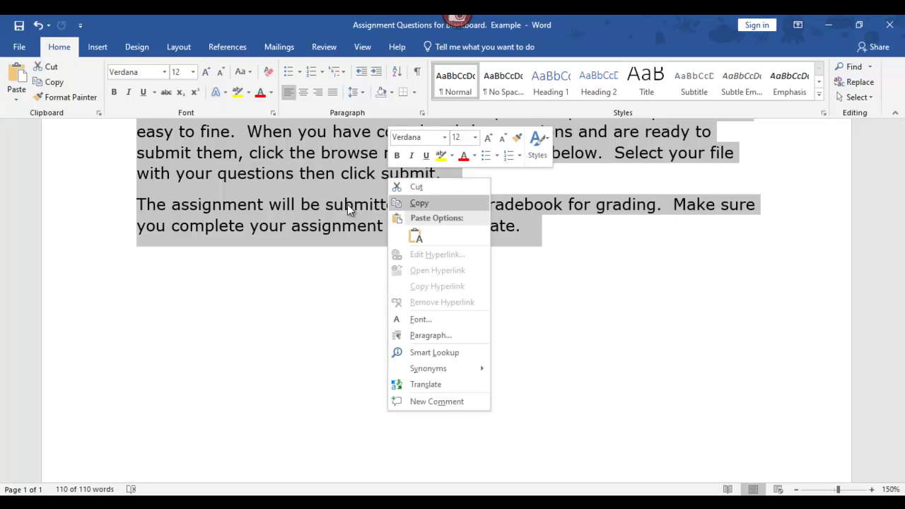
{"action": "right_click", "coordinate": [367, 208]}
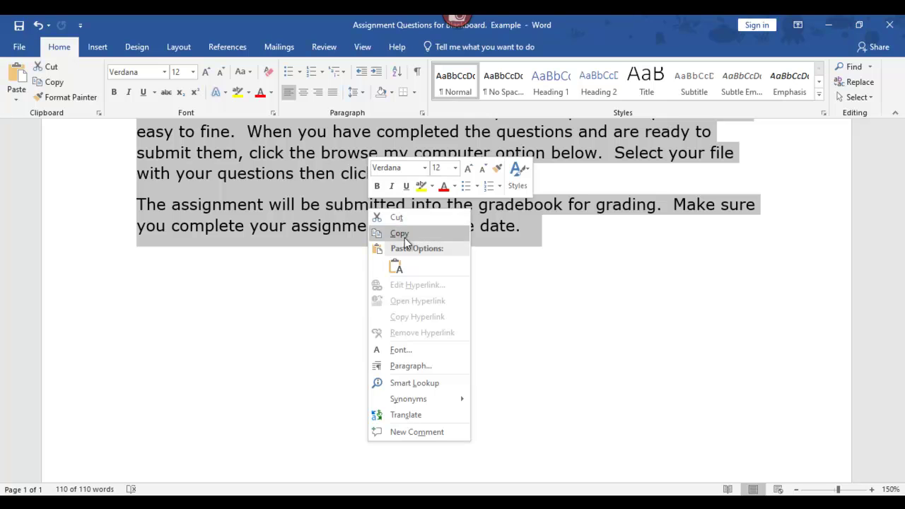
{"action": "left_click", "coordinate": [402, 235]}
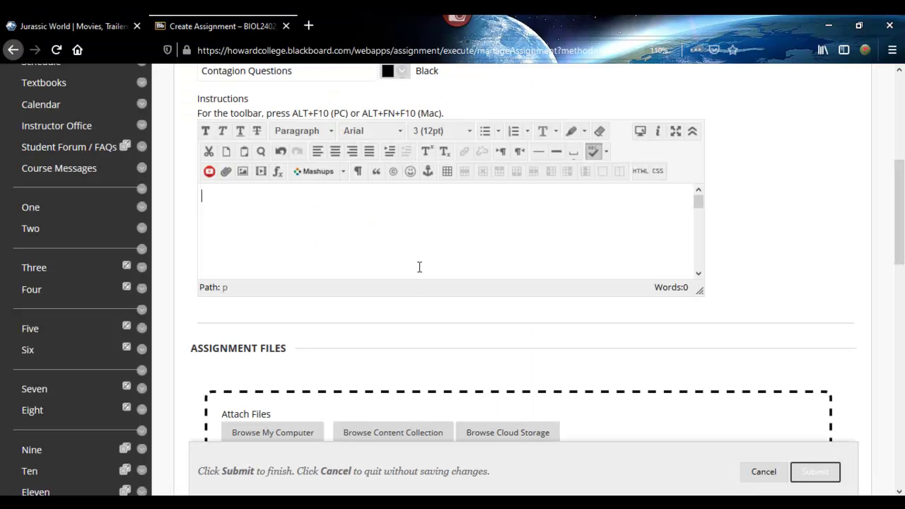
- Try to paste the copied text into the assignment's Instructions editor with its Paste command
{"action": "right_click", "coordinate": [428, 228]}
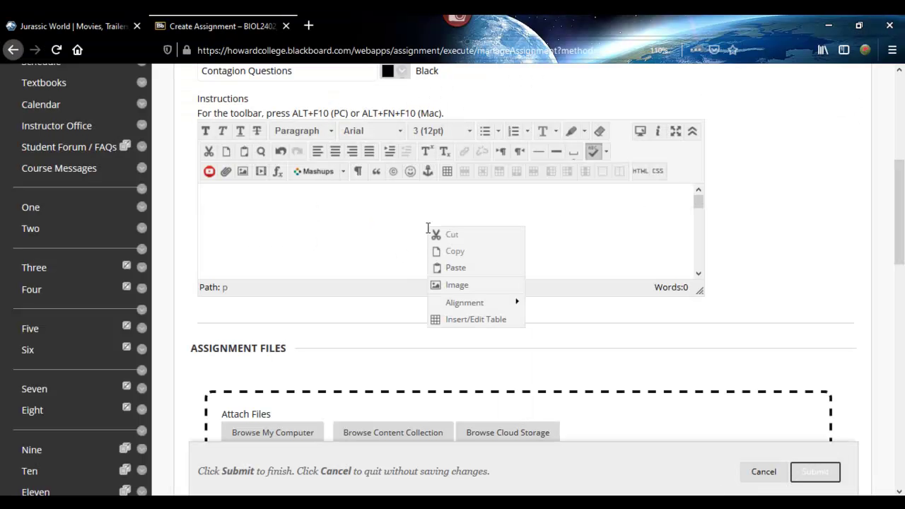
{"action": "left_click", "coordinate": [472, 267]}
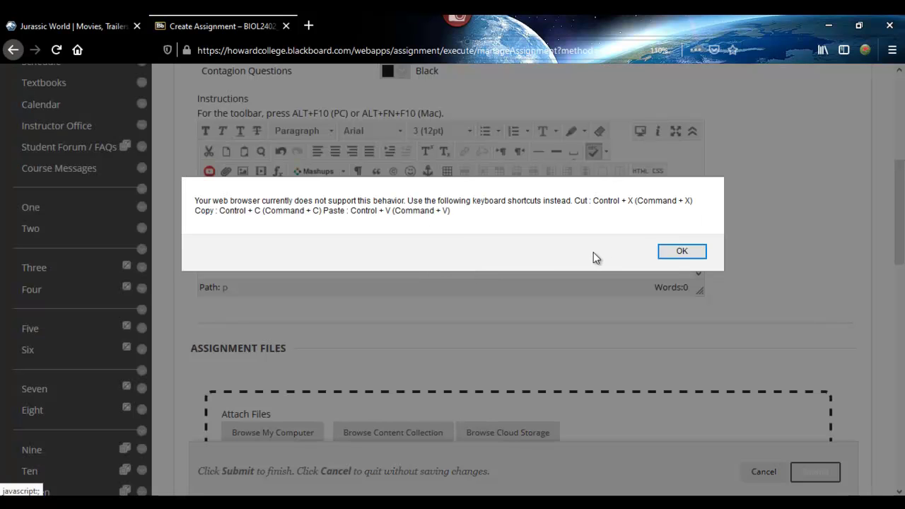
{"action": "left_click", "coordinate": [678, 251]}
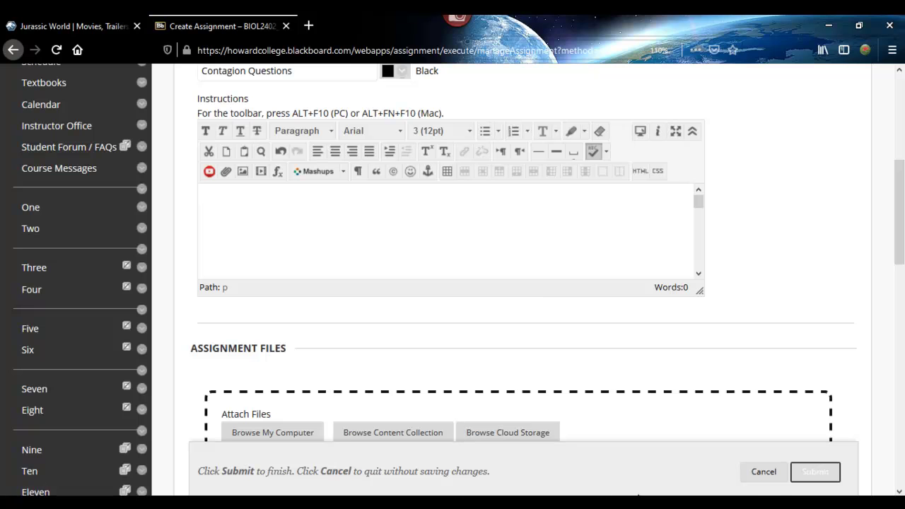
- Check the selected text in the Word document, return to Blackboard and paste it into the assignment's Instructions
{"action": "key", "text": "alt+Tab"}
{"action": "scroll", "coordinate": [537, 305], "scroll_direction": "up", "scroll_amount": 5}
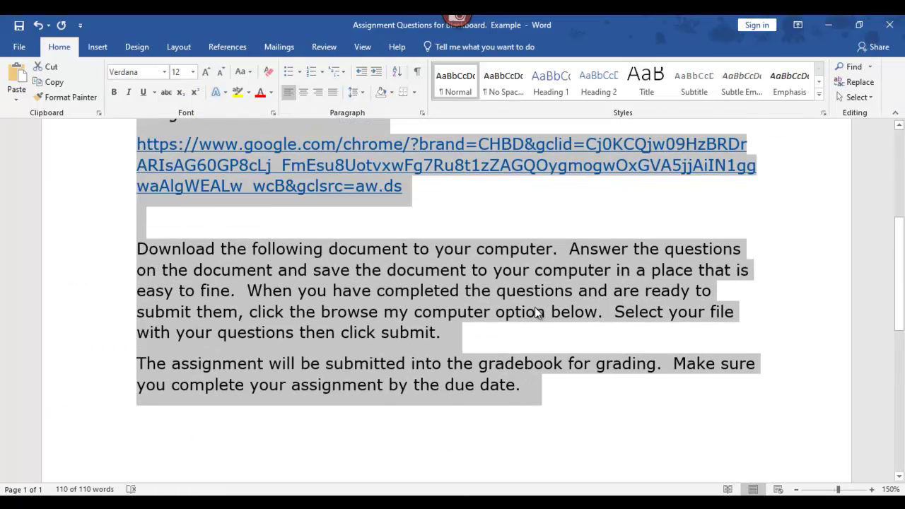
{"action": "scroll", "coordinate": [411, 311], "scroll_direction": "up", "scroll_amount": 2}
{"action": "scroll", "coordinate": [390, 327], "scroll_direction": "down", "scroll_amount": 5}
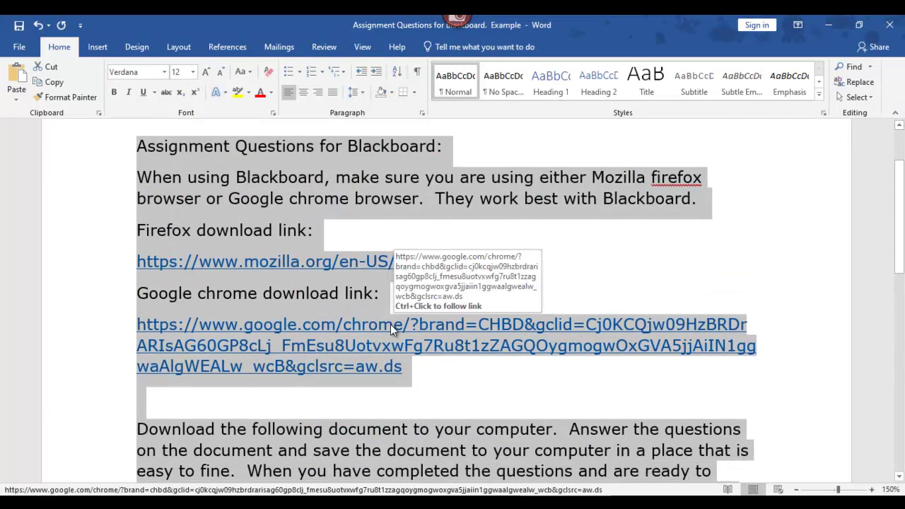
{"action": "scroll", "coordinate": [441, 338], "scroll_direction": "down", "scroll_amount": 5}
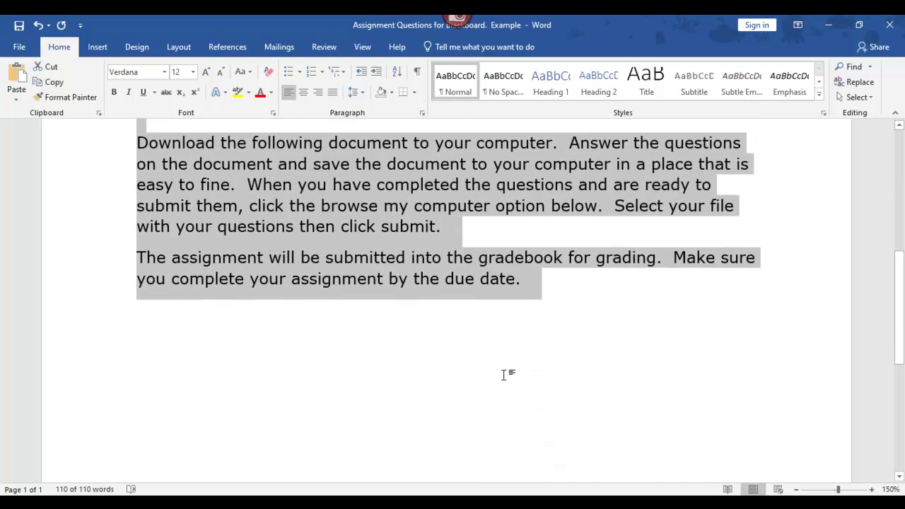
{"action": "scroll", "coordinate": [507, 375], "scroll_direction": "up", "scroll_amount": 1}
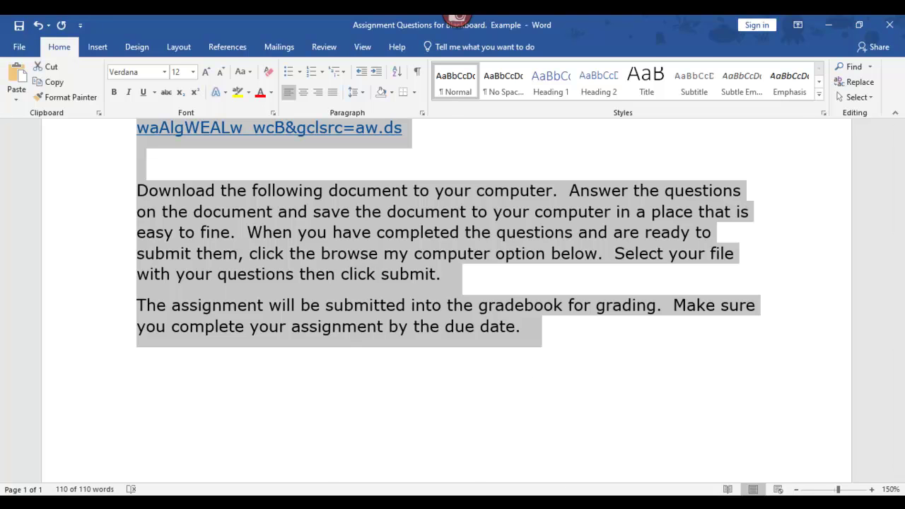
{"action": "key", "text": "alt+Tab"}
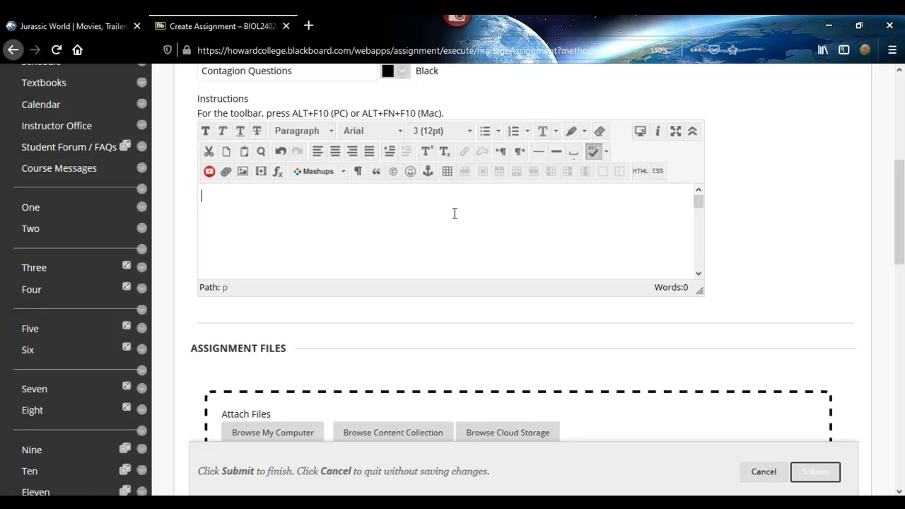
{"action": "key", "text": "ctrl+v"}
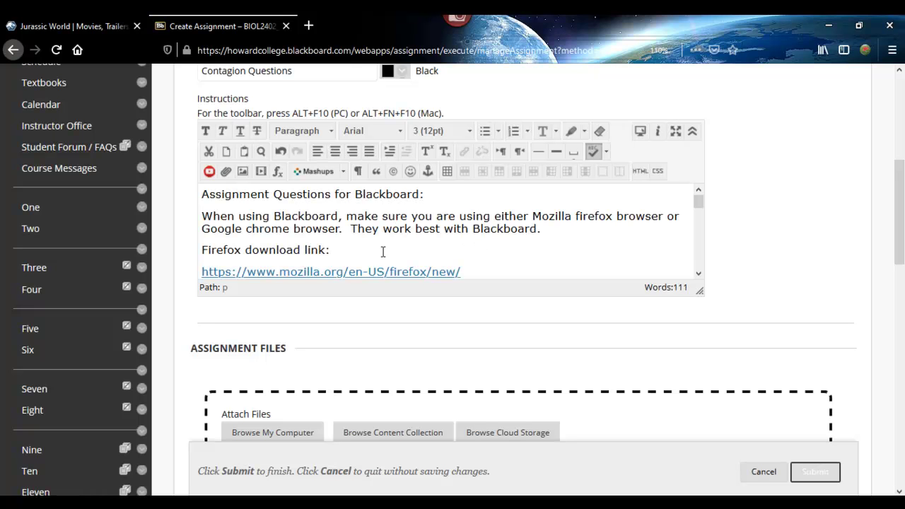
- Review the pasted instructions from the heading through the download links to the closing paragraph about the due date
{"action": "scroll", "coordinate": [385, 253], "scroll_direction": "down", "scroll_amount": 2}
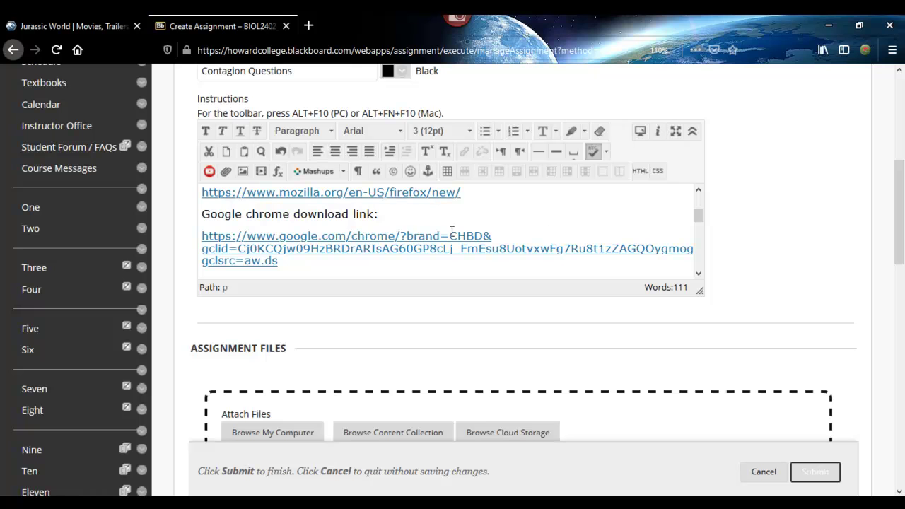
{"action": "scroll", "coordinate": [438, 217], "scroll_direction": "up", "scroll_amount": 3}
{"action": "scroll", "coordinate": [439, 217], "scroll_direction": "down", "scroll_amount": 3}
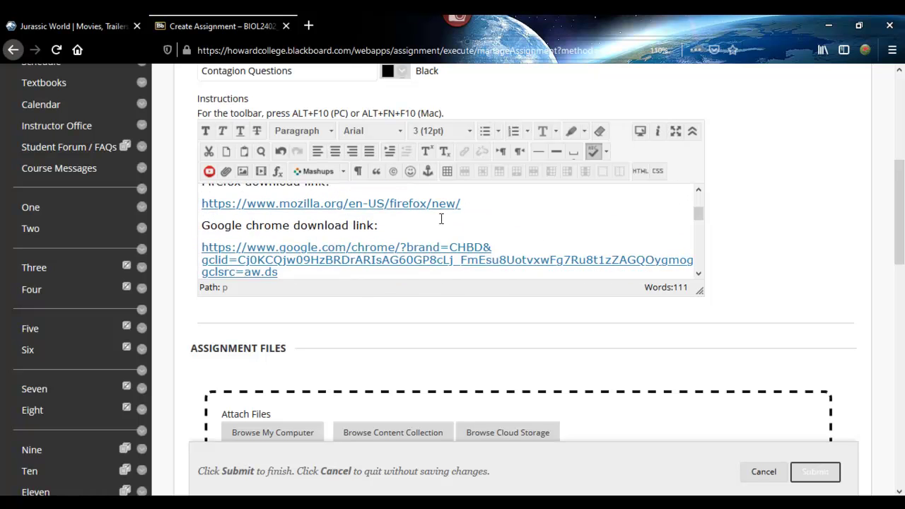
{"action": "scroll", "coordinate": [466, 212], "scroll_direction": "down", "scroll_amount": 2}
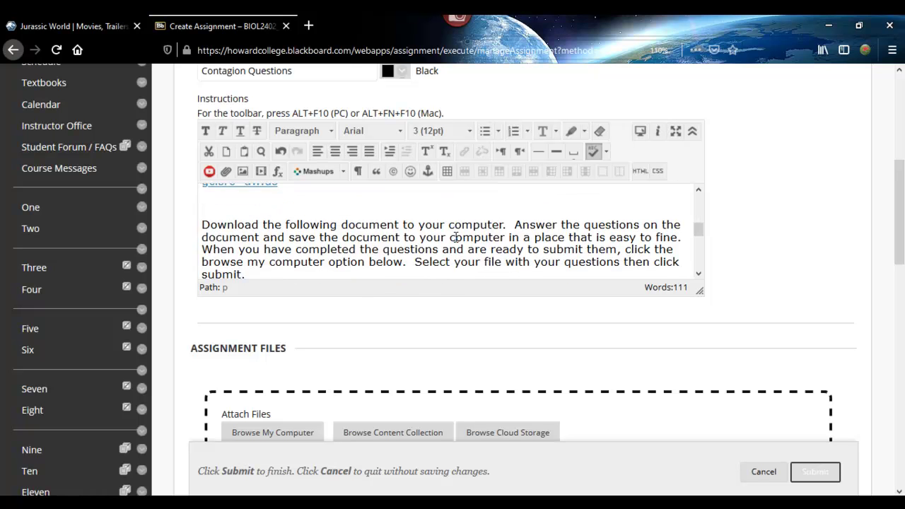
{"action": "scroll", "coordinate": [461, 234], "scroll_direction": "up", "scroll_amount": 5}
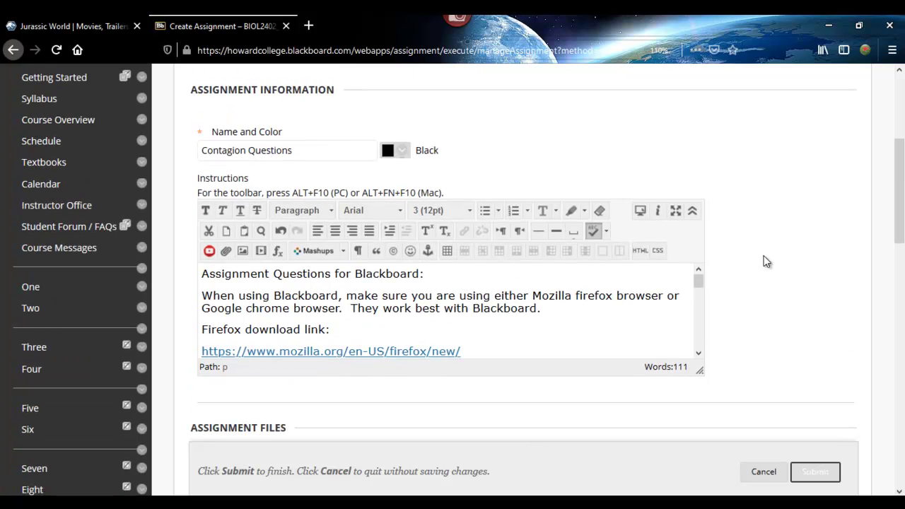
{"action": "scroll", "coordinate": [769, 263], "scroll_direction": "down", "scroll_amount": 2}
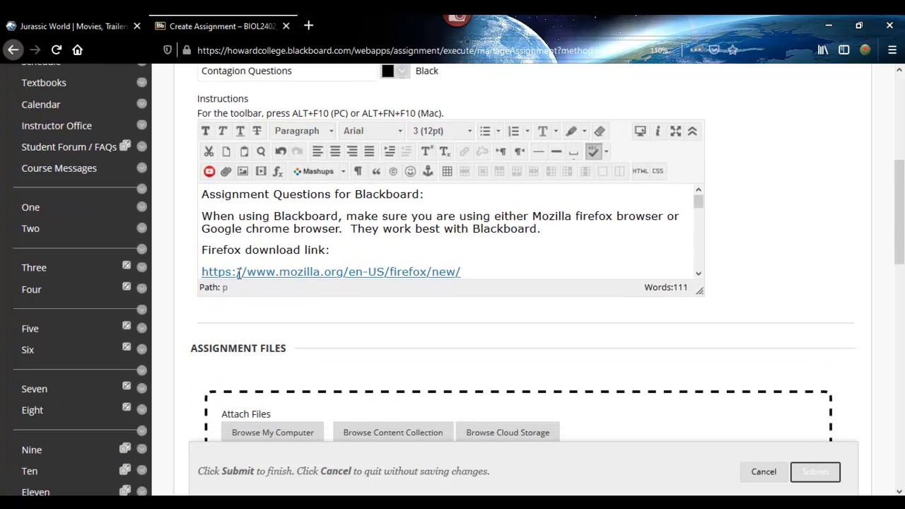
{"action": "scroll", "coordinate": [378, 269], "scroll_direction": "down", "scroll_amount": 2}
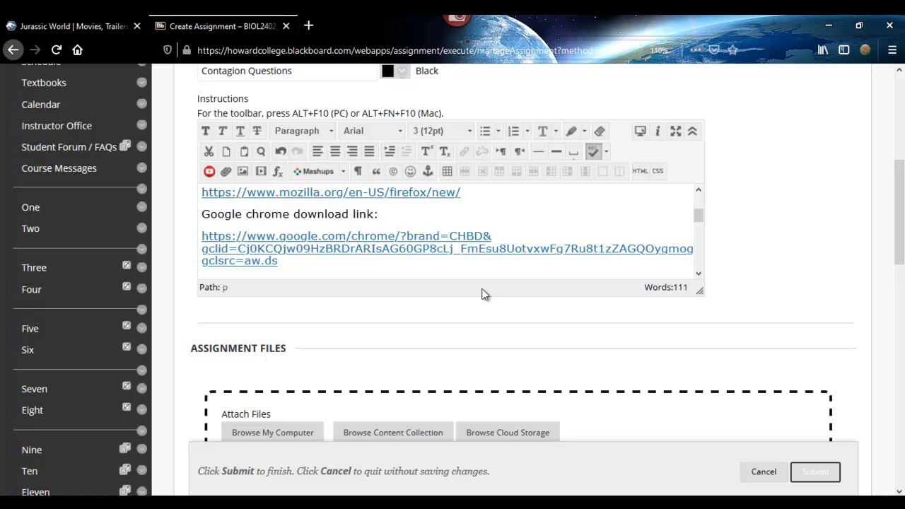
{"action": "left_click", "coordinate": [699, 274]}
{"action": "scroll", "coordinate": [564, 253], "scroll_direction": "down", "scroll_amount": 1}
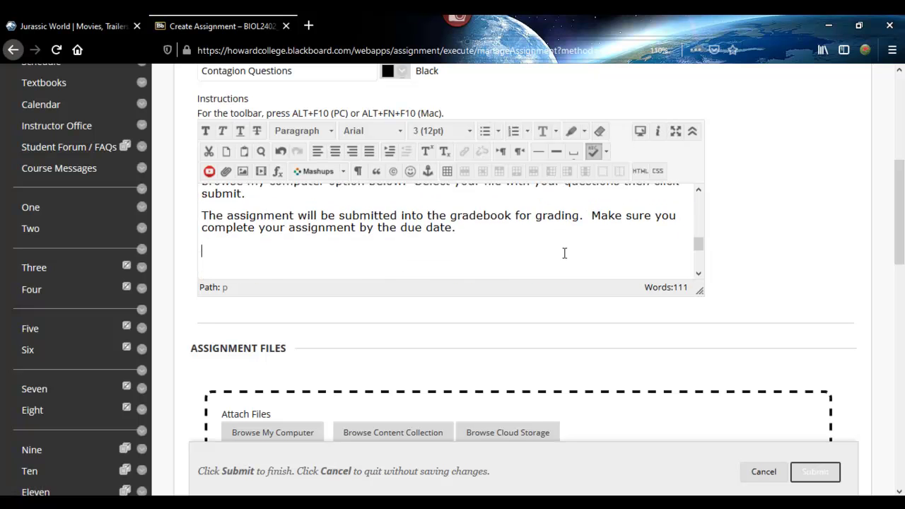
{"action": "scroll", "coordinate": [564, 253], "scroll_direction": "up", "scroll_amount": 3}
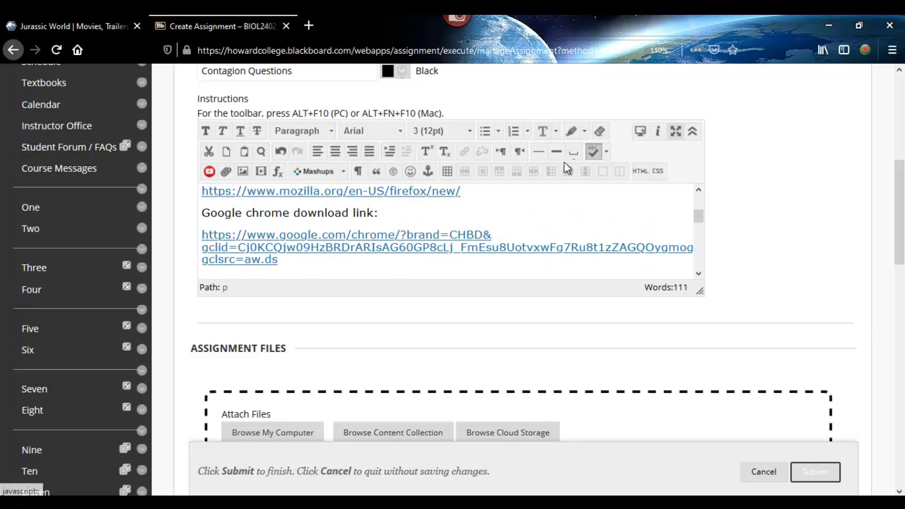
- Remove the blank line above the "Download the following document" paragraph using the editor's full-screen view, and restore the normal view
{"action": "left_click", "coordinate": [676, 130]}
{"action": "left_click", "coordinate": [97, 284]}
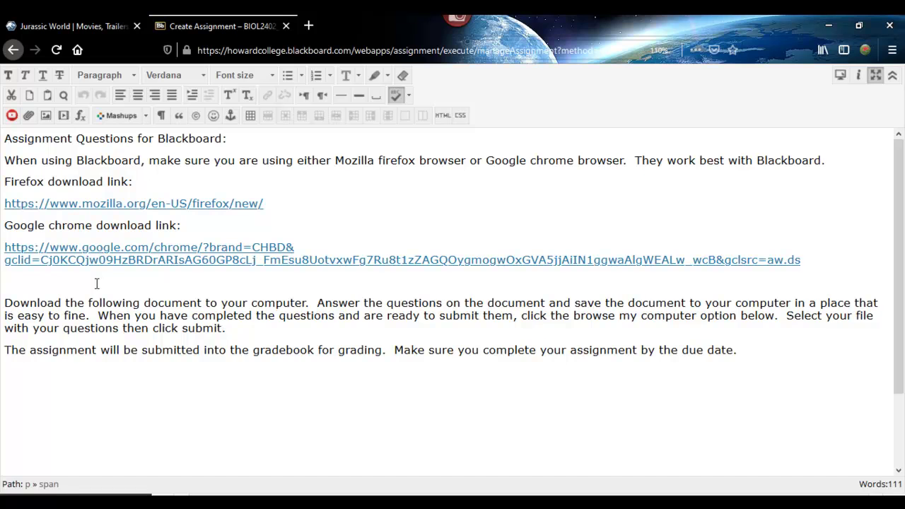
{"action": "key", "text": "Delete"}
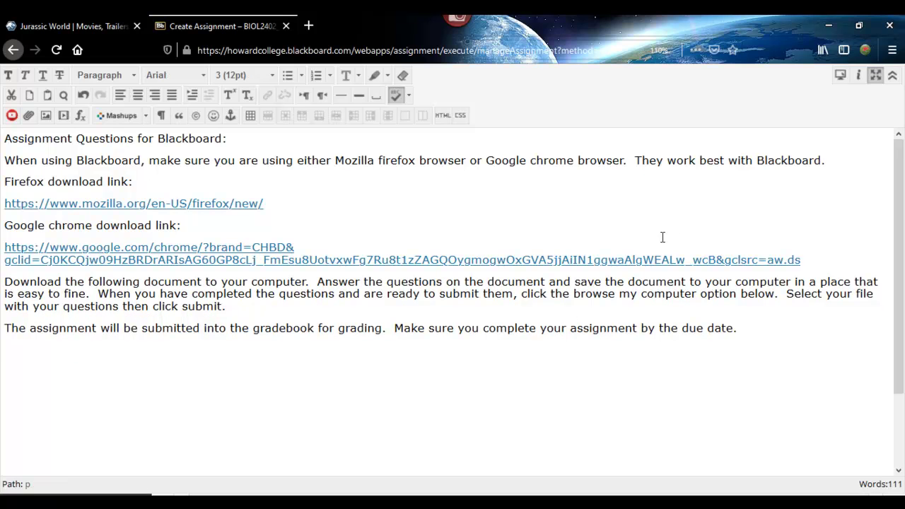
{"action": "left_click", "coordinate": [876, 76]}
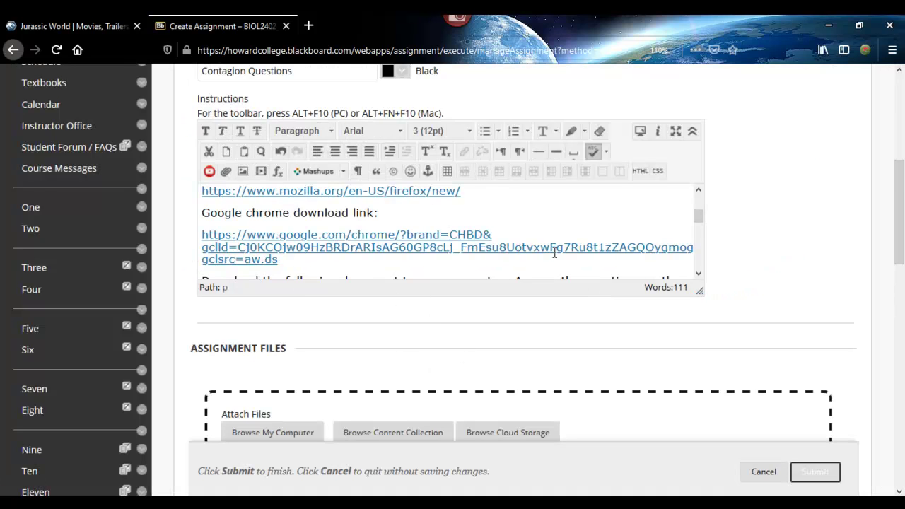
- At the end of the instructions, start inserting a content link and attach the file "Contagion questions PH" from the computer's Documents folder
{"action": "scroll", "coordinate": [555, 252], "scroll_direction": "down", "scroll_amount": 5}
{"action": "left_click", "coordinate": [508, 215]}
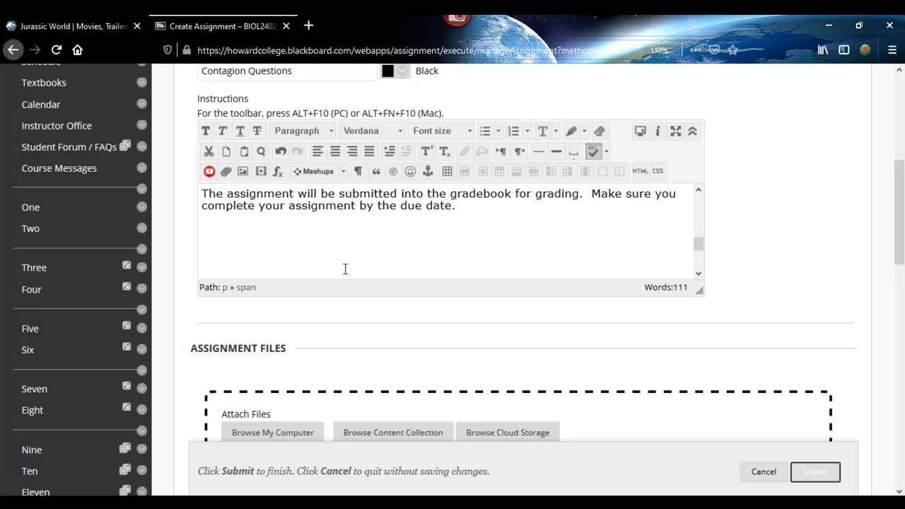
{"action": "left_click", "coordinate": [226, 172]}
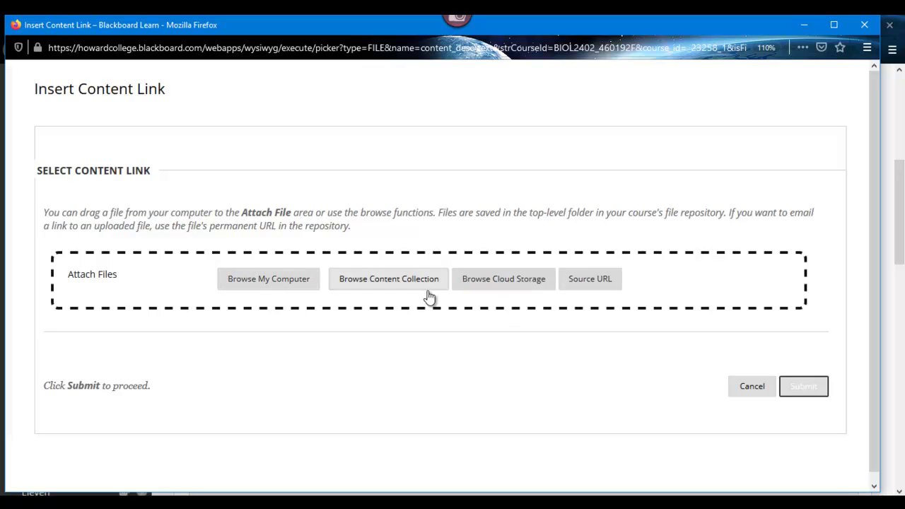
{"action": "left_click", "coordinate": [266, 281]}
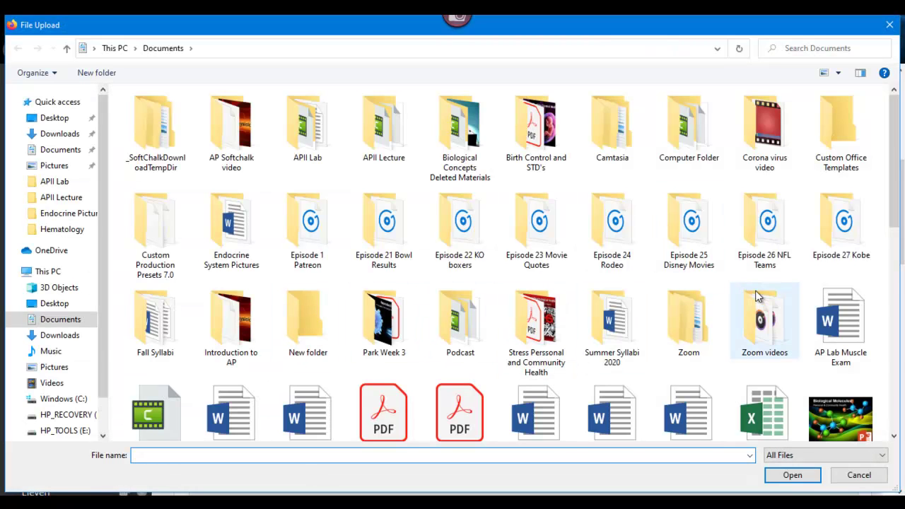
{"action": "scroll", "coordinate": [757, 297], "scroll_direction": "down", "scroll_amount": 5}
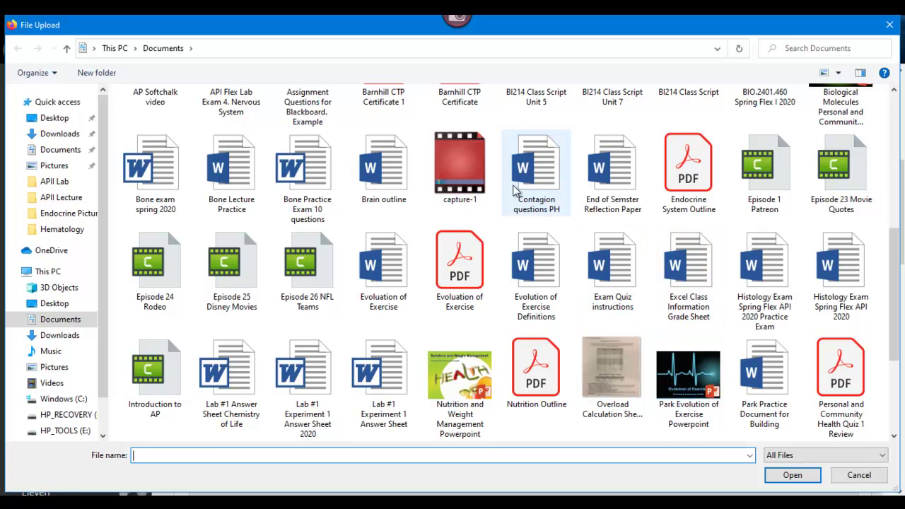
{"action": "left_click", "coordinate": [532, 185]}
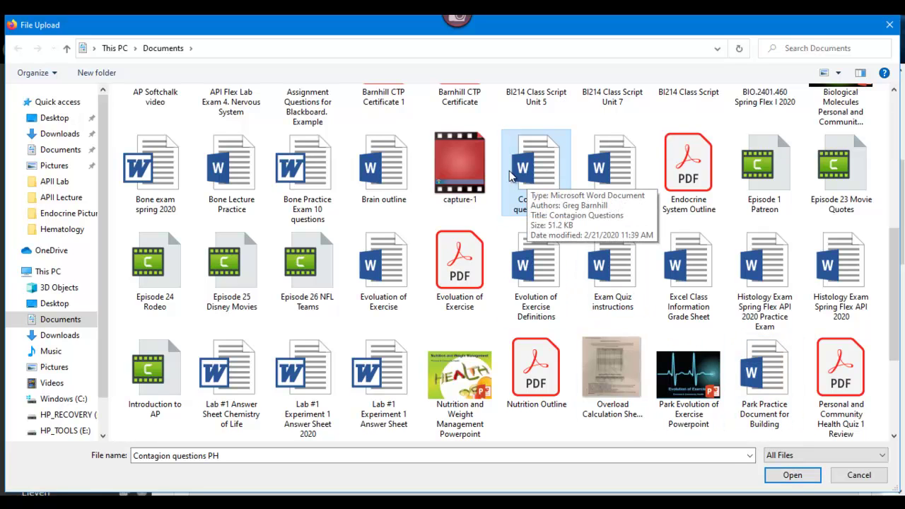
{"action": "left_click", "coordinate": [796, 481]}
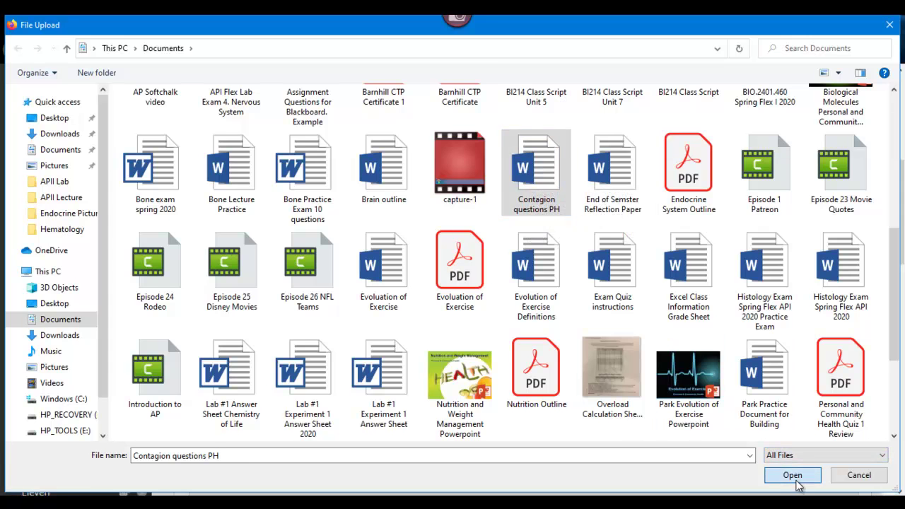
- Shorten the attached file's link name to "Contagion questions"
{"action": "scroll", "coordinate": [498, 415], "scroll_direction": "down", "scroll_amount": 1}
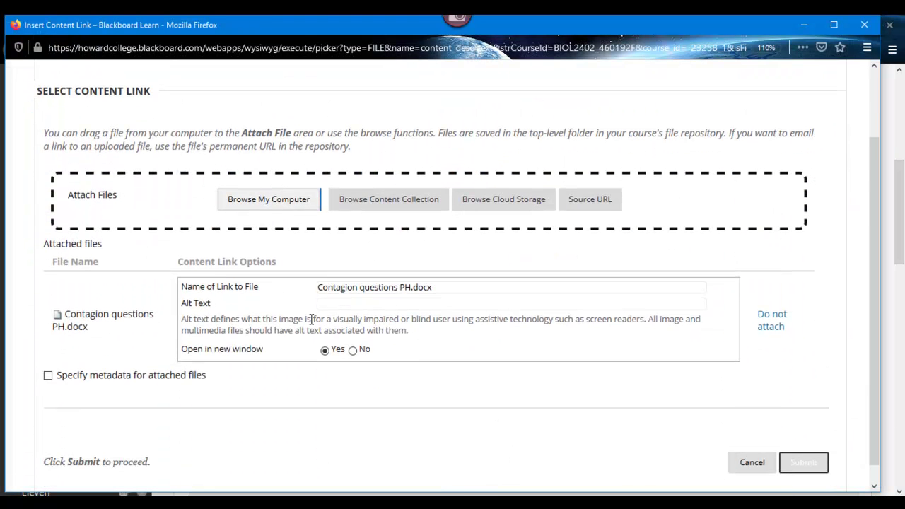
{"action": "left_click", "coordinate": [445, 290]}
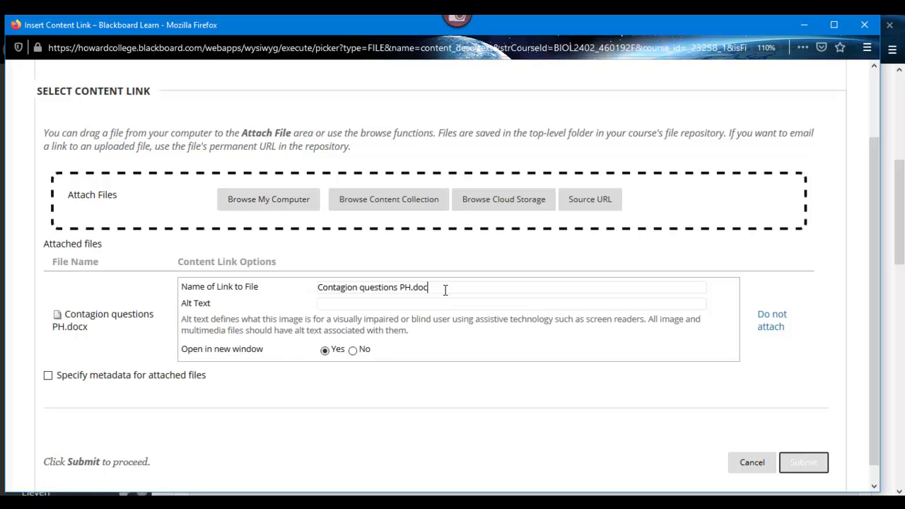
{"action": "key", "text": "BackSpace"}
{"action": "key", "text": "BackSpace"}
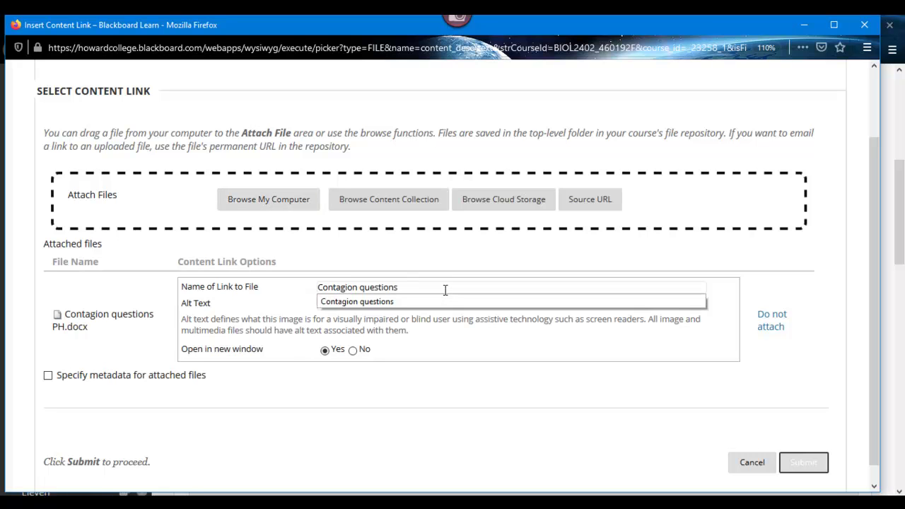
- Submit the attached file's link options and insert the "Contagion questions" link at the end of the instructions
{"action": "left_click", "coordinate": [370, 304]}
{"action": "left_click", "coordinate": [515, 441]}
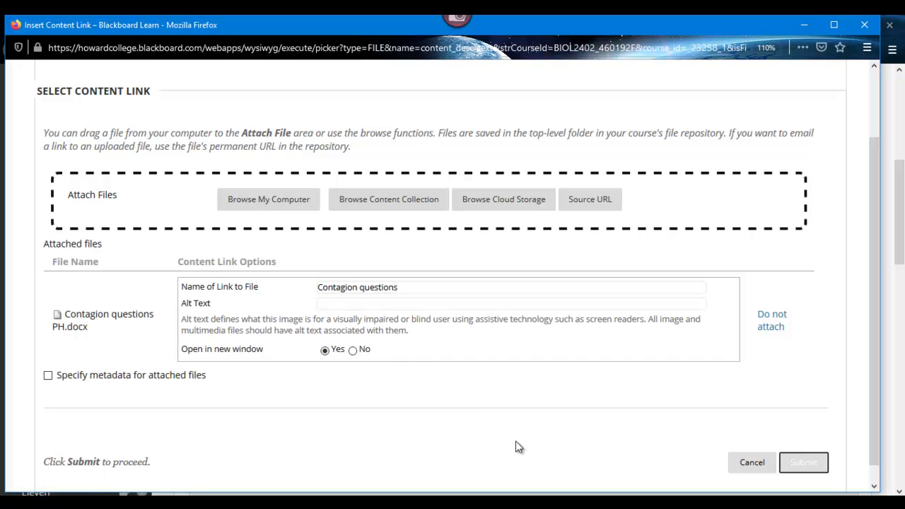
{"action": "left_click", "coordinate": [798, 467]}
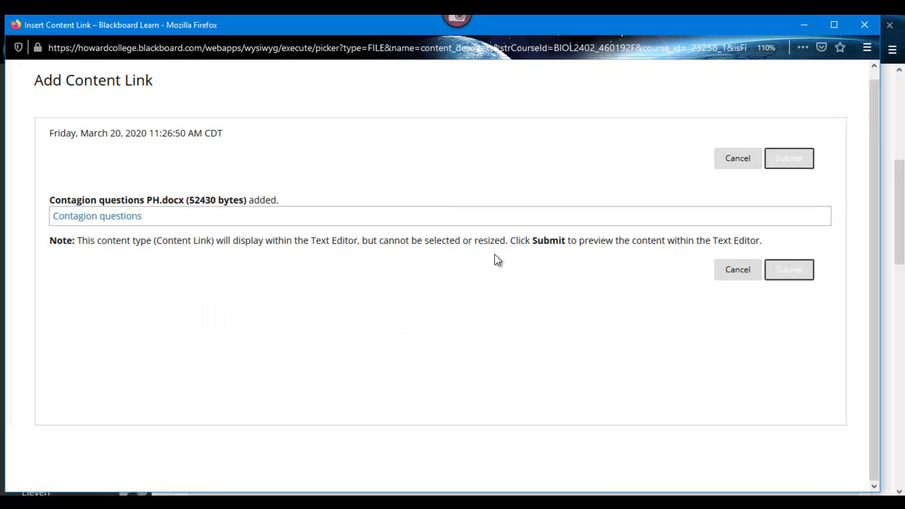
{"action": "left_click", "coordinate": [805, 278]}
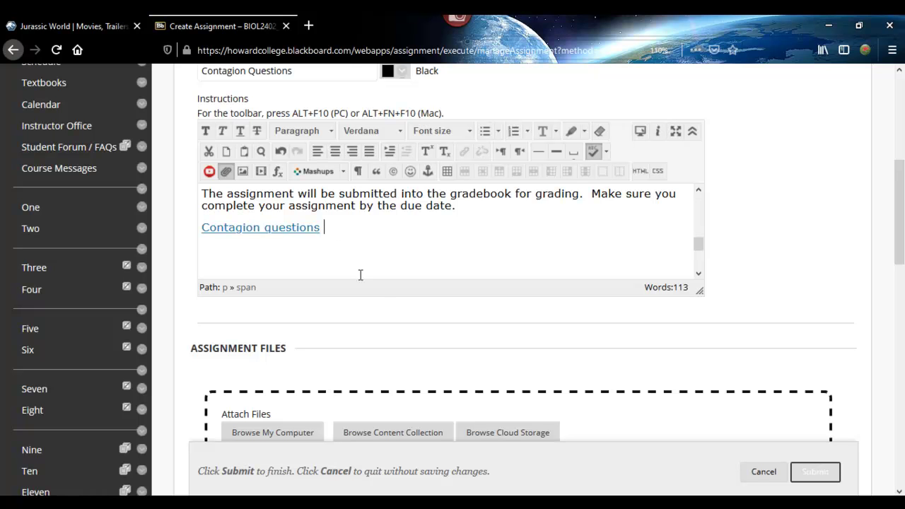
- Enable the assignment's due date and set its time to End of Day (11:59 PM)
{"action": "scroll", "coordinate": [711, 289], "scroll_direction": "down", "scroll_amount": 5}
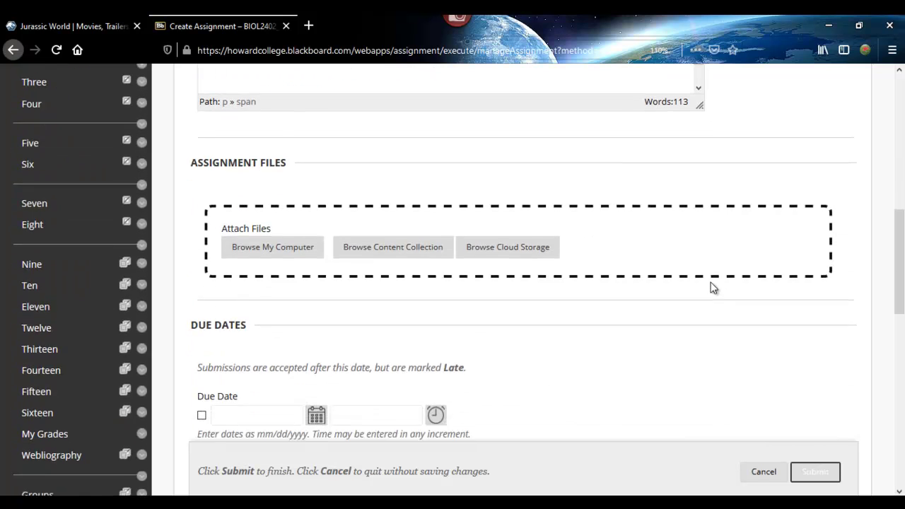
{"action": "left_click", "coordinate": [202, 282]}
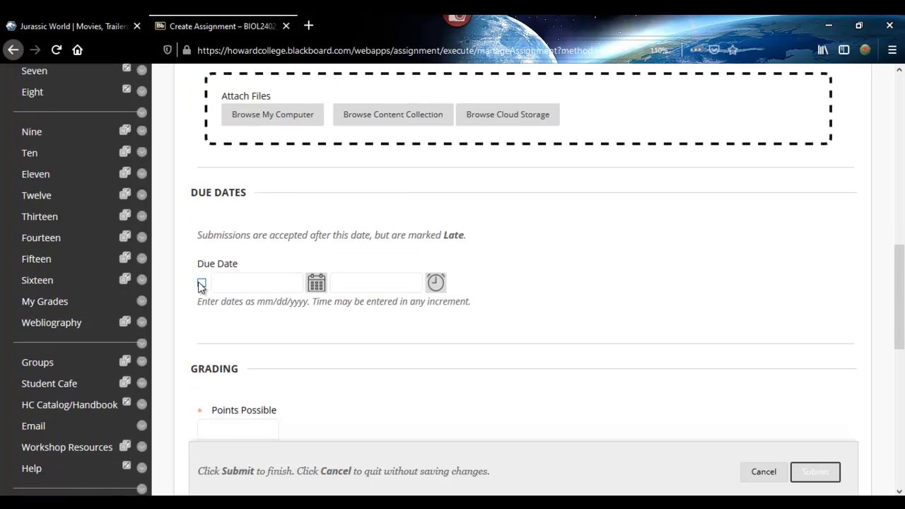
{"action": "scroll", "coordinate": [212, 289], "scroll_direction": "down", "scroll_amount": 3}
{"action": "scroll", "coordinate": [334, 234], "scroll_direction": "up", "scroll_amount": 2}
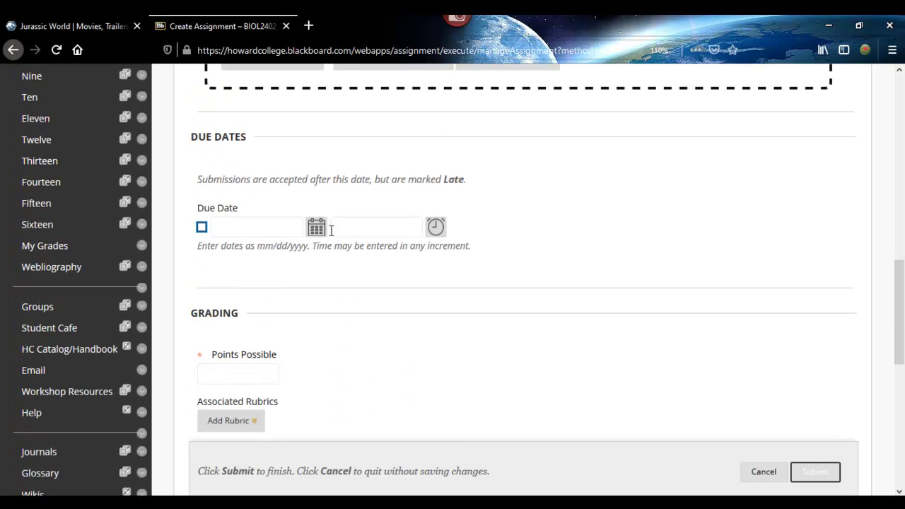
{"action": "left_click", "coordinate": [202, 227]}
{"action": "left_click", "coordinate": [436, 227]}
{"action": "scroll", "coordinate": [501, 240], "scroll_direction": "down", "scroll_amount": 3}
{"action": "scroll", "coordinate": [501, 240], "scroll_direction": "down", "scroll_amount": 12}
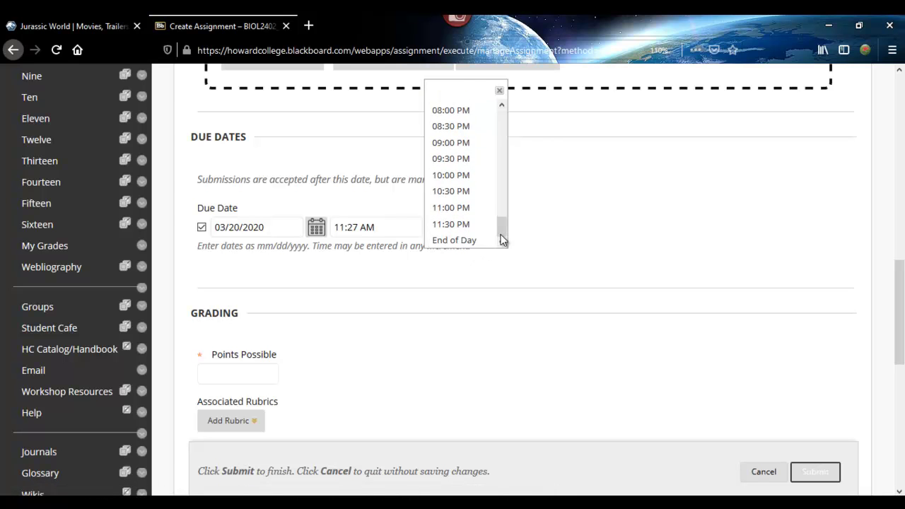
{"action": "left_click", "coordinate": [468, 240]}
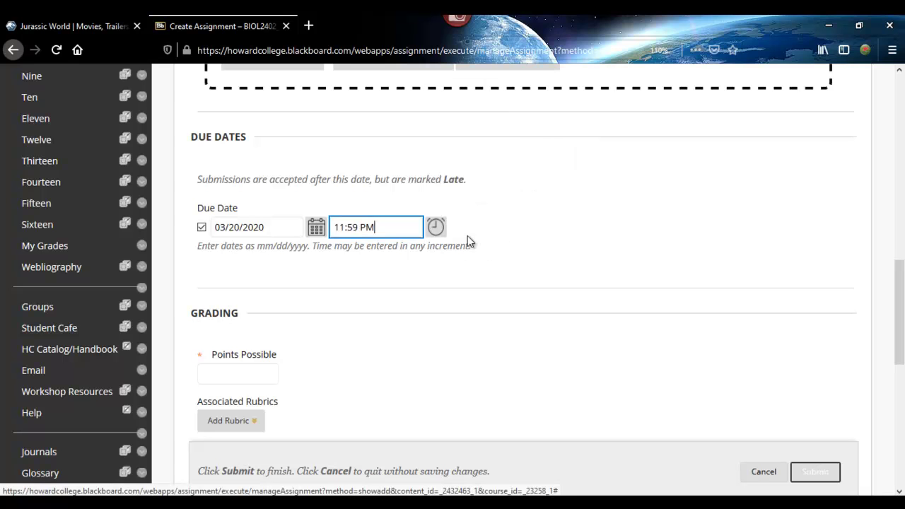
{"action": "left_click", "coordinate": [439, 228]}
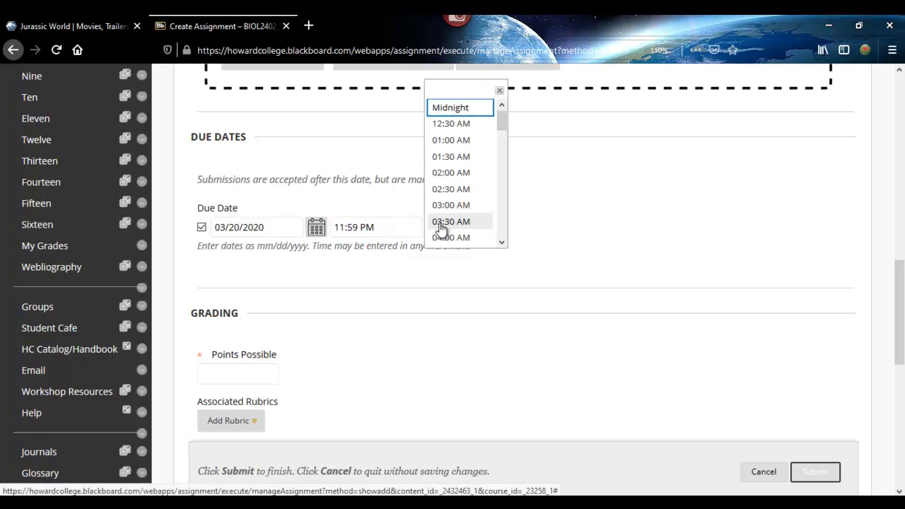
{"action": "scroll", "coordinate": [476, 217], "scroll_direction": "down", "scroll_amount": 3}
{"action": "scroll", "coordinate": [476, 217], "scroll_direction": "down", "scroll_amount": 5}
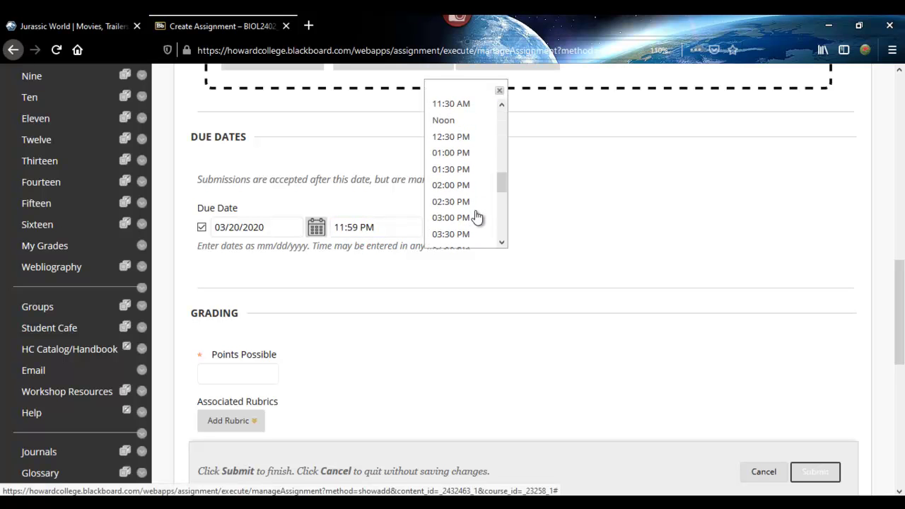
{"action": "left_click", "coordinate": [462, 305]}
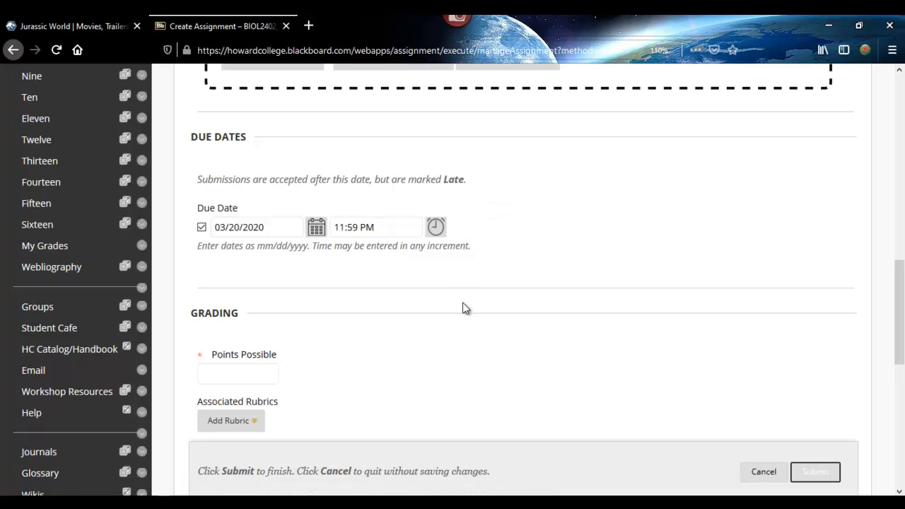
- Set the assignment's due date to Sunday, 04/05/2020
{"action": "left_click", "coordinate": [317, 228]}
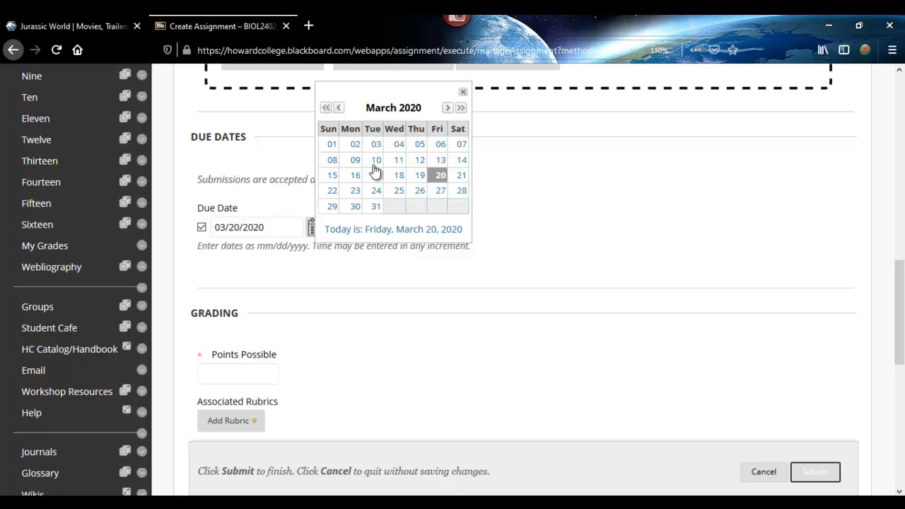
{"action": "left_click", "coordinate": [446, 108]}
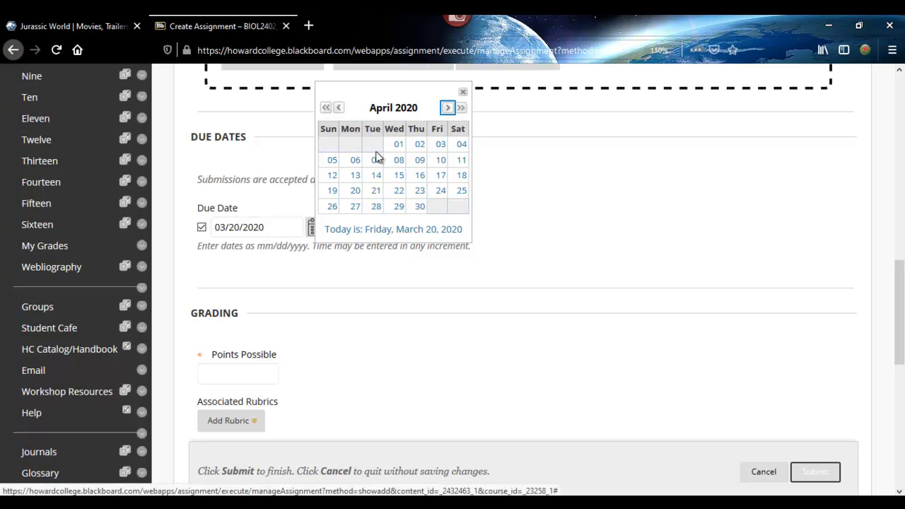
{"action": "left_click", "coordinate": [332, 160]}
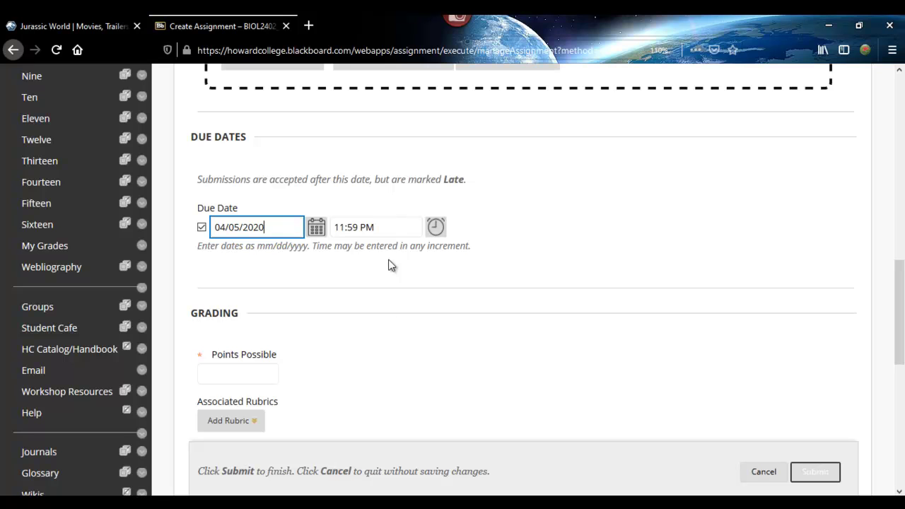
- Set the assignment's points possible to 100
{"action": "scroll", "coordinate": [422, 320], "scroll_direction": "down", "scroll_amount": 2}
{"action": "left_click", "coordinate": [267, 289]}
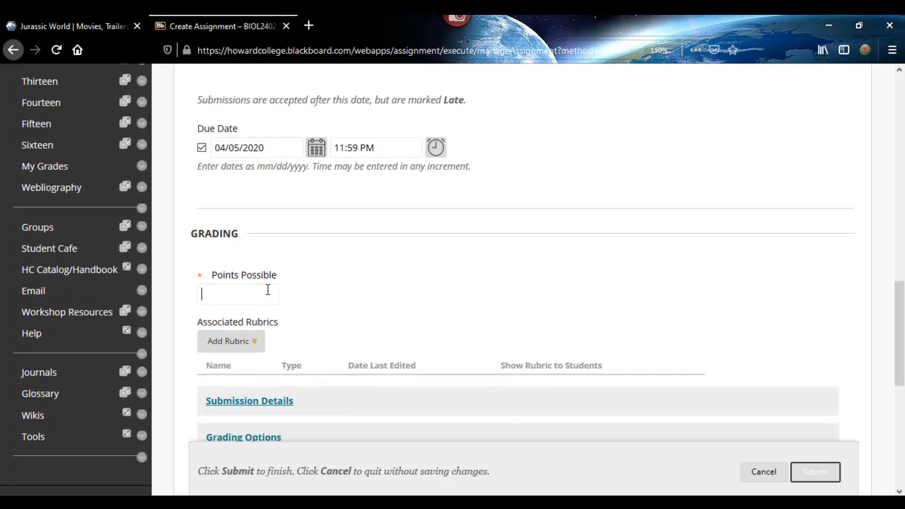
{"action": "type", "text": "100"}
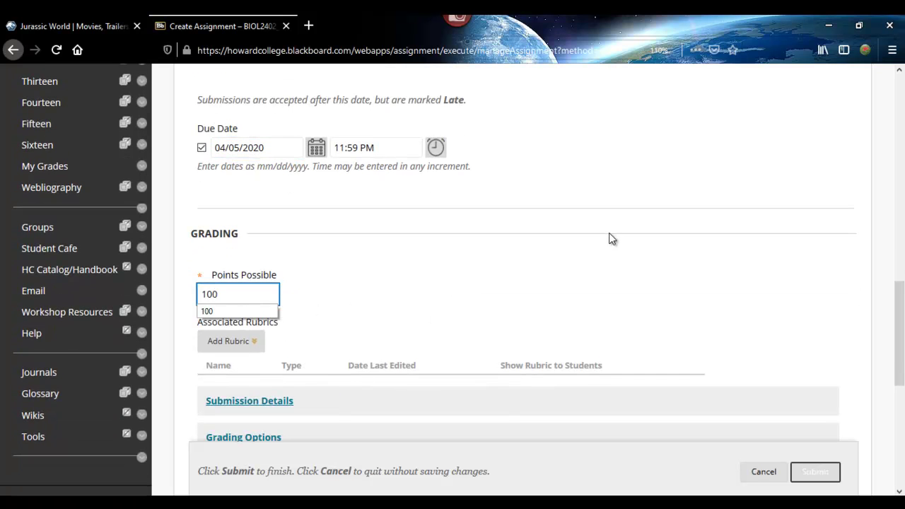
{"action": "left_click", "coordinate": [417, 311]}
- Expand the submission details and review the assignment type, the number-of-attempts choices and the SafeAssign plagiarism options
{"action": "scroll", "coordinate": [347, 327], "scroll_direction": "down", "scroll_amount": 2}
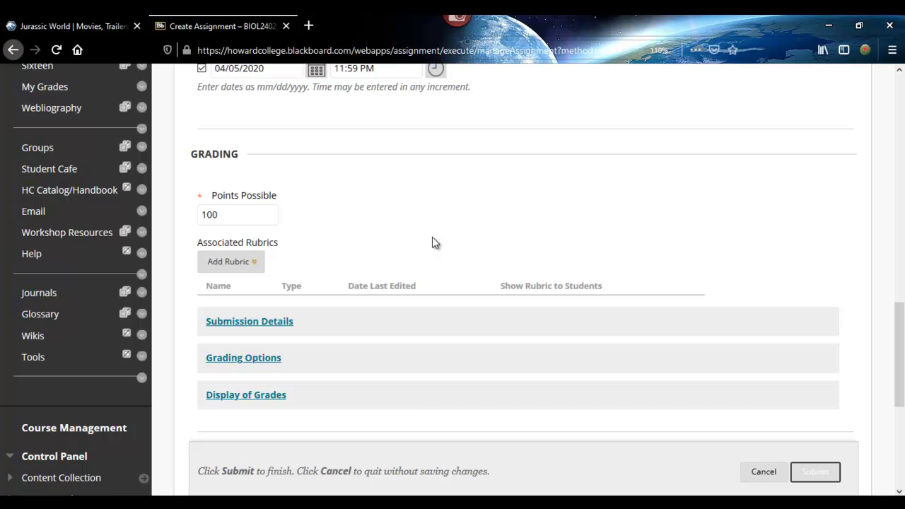
{"action": "scroll", "coordinate": [460, 259], "scroll_direction": "down", "scroll_amount": 3}
{"action": "scroll", "coordinate": [460, 259], "scroll_direction": "down", "scroll_amount": 1}
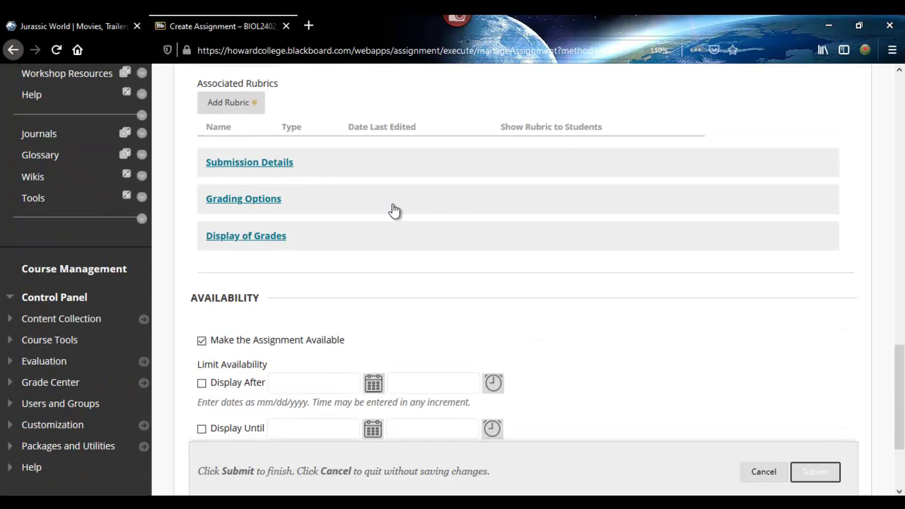
{"action": "left_click", "coordinate": [278, 169]}
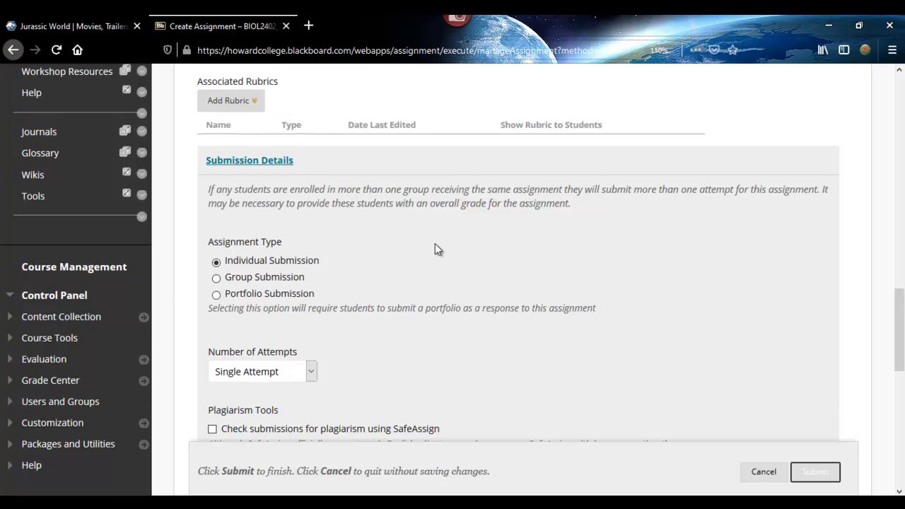
{"action": "scroll", "coordinate": [435, 243], "scroll_direction": "down", "scroll_amount": 2}
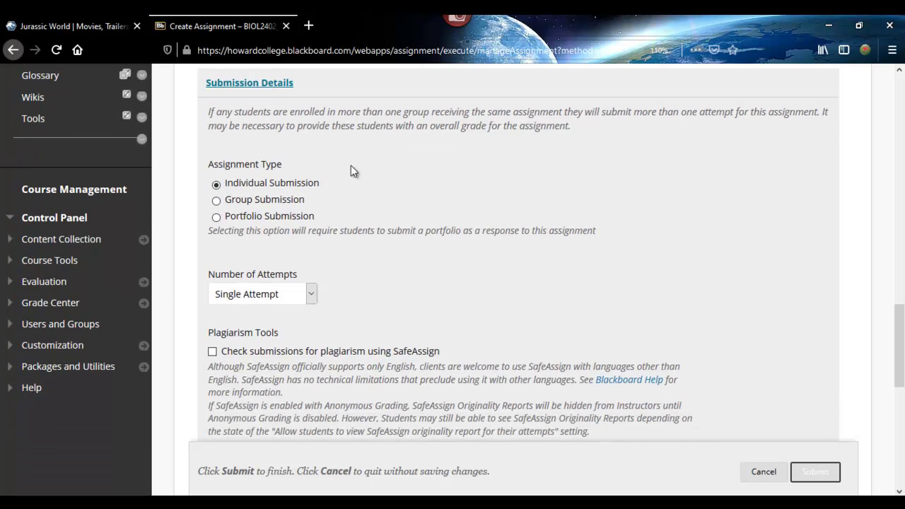
{"action": "left_click", "coordinate": [314, 300]}
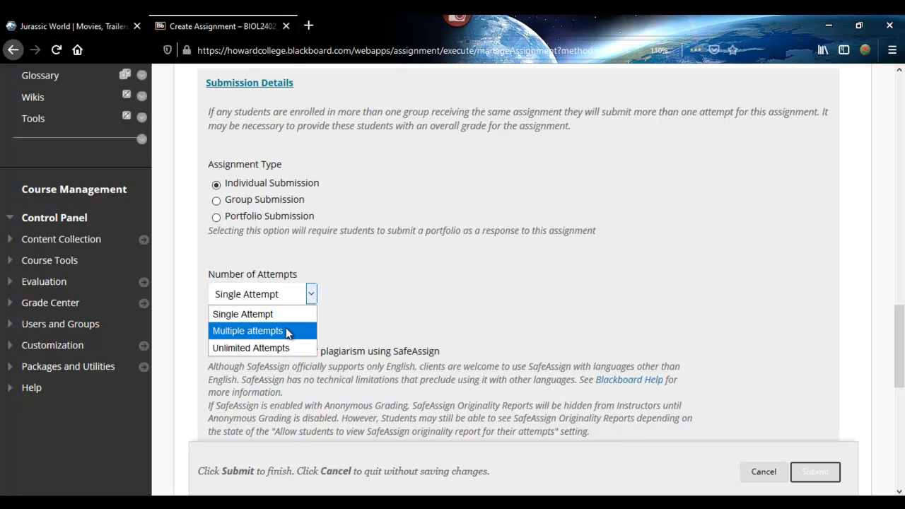
{"action": "left_click", "coordinate": [413, 305]}
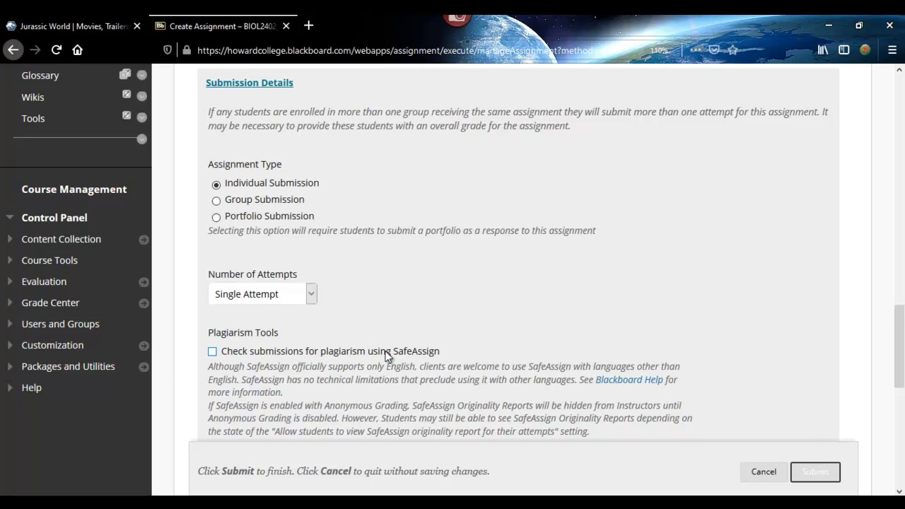
{"action": "scroll", "coordinate": [384, 349], "scroll_direction": "down", "scroll_amount": 2}
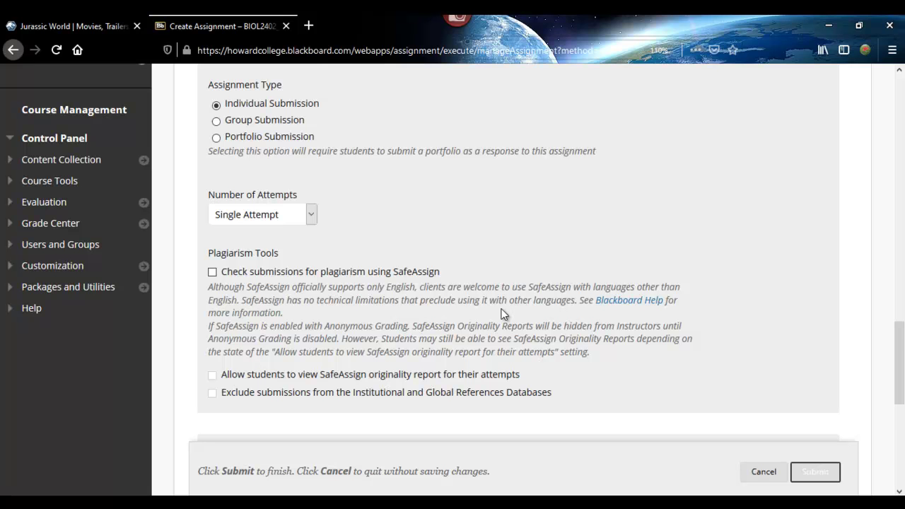
{"action": "scroll", "coordinate": [503, 315], "scroll_direction": "down", "scroll_amount": 2}
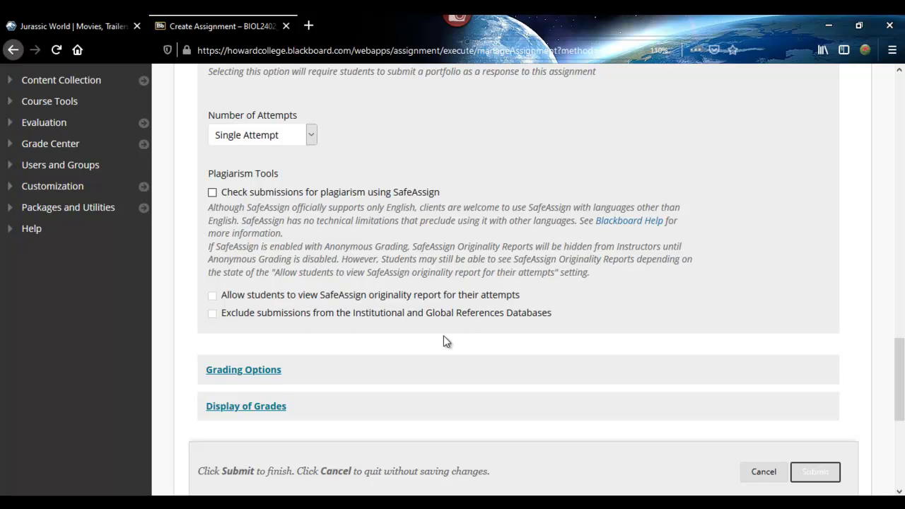
- Expand the grading options and review the anonymous and delegated grading settings
{"action": "scroll", "coordinate": [439, 340], "scroll_direction": "down", "scroll_amount": 2}
{"action": "left_click", "coordinate": [276, 296]}
{"action": "scroll", "coordinate": [391, 312], "scroll_direction": "down", "scroll_amount": 1}
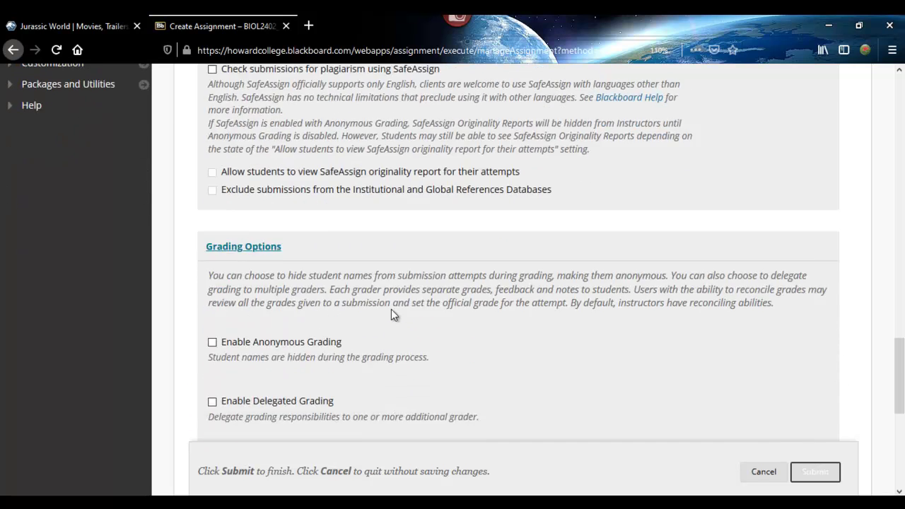
{"action": "scroll", "coordinate": [391, 311], "scroll_direction": "down", "scroll_amount": 3}
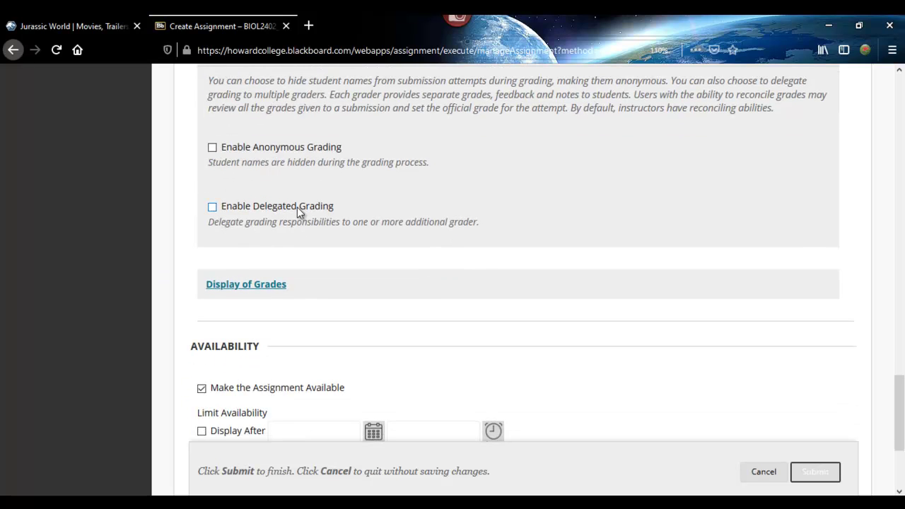
{"action": "scroll", "coordinate": [345, 219], "scroll_direction": "down", "scroll_amount": 1}
{"action": "scroll", "coordinate": [319, 216], "scroll_direction": "down", "scroll_amount": 1}
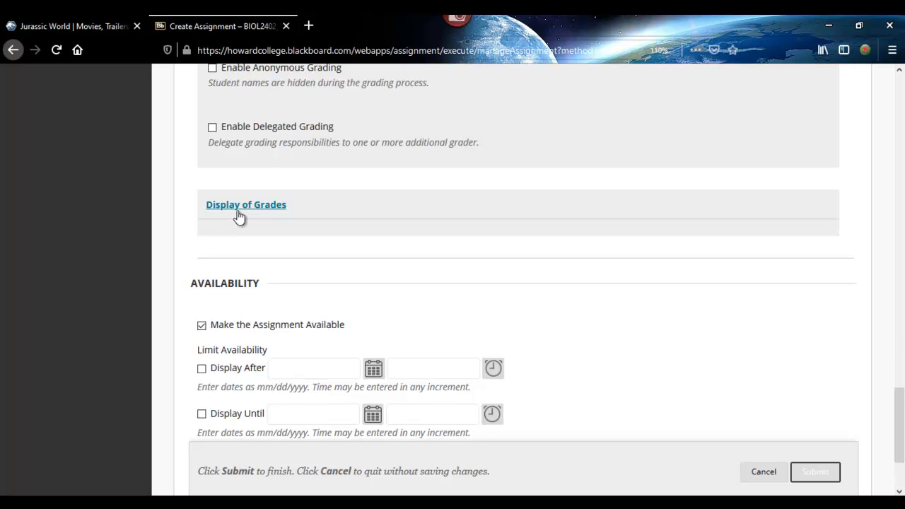
- Under Display of Grades, set the primary grade display to Percentage and the secondary display to Letter
{"action": "left_click", "coordinate": [265, 207]}
{"action": "scroll", "coordinate": [281, 244], "scroll_direction": "down", "scroll_amount": 1}
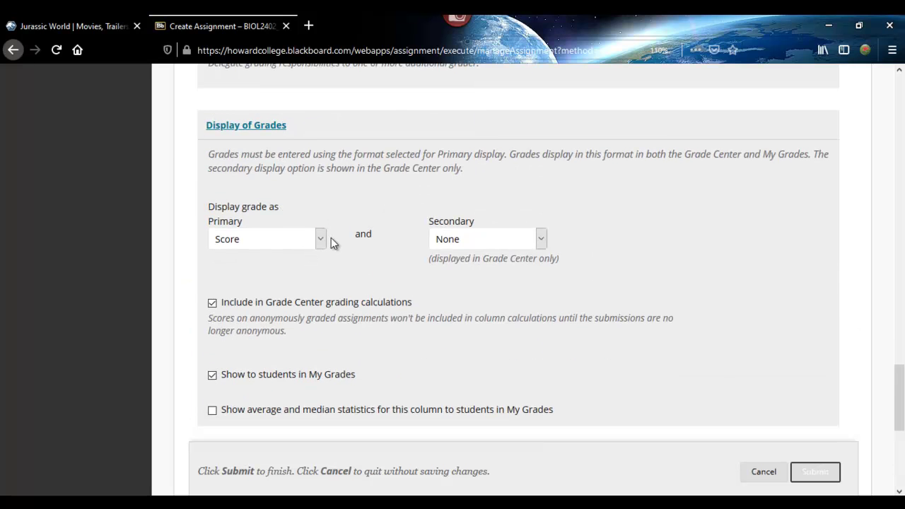
{"action": "left_click", "coordinate": [322, 241]}
{"action": "left_click", "coordinate": [307, 294]}
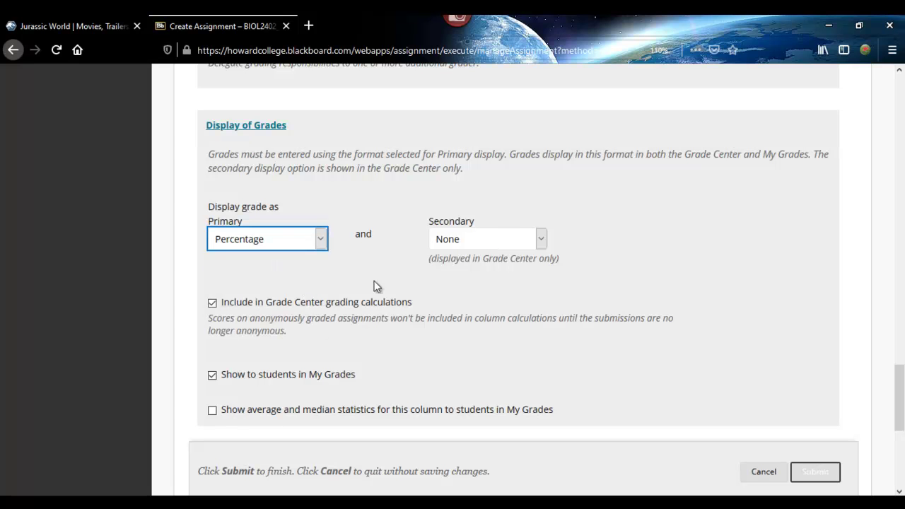
{"action": "left_click", "coordinate": [538, 244]}
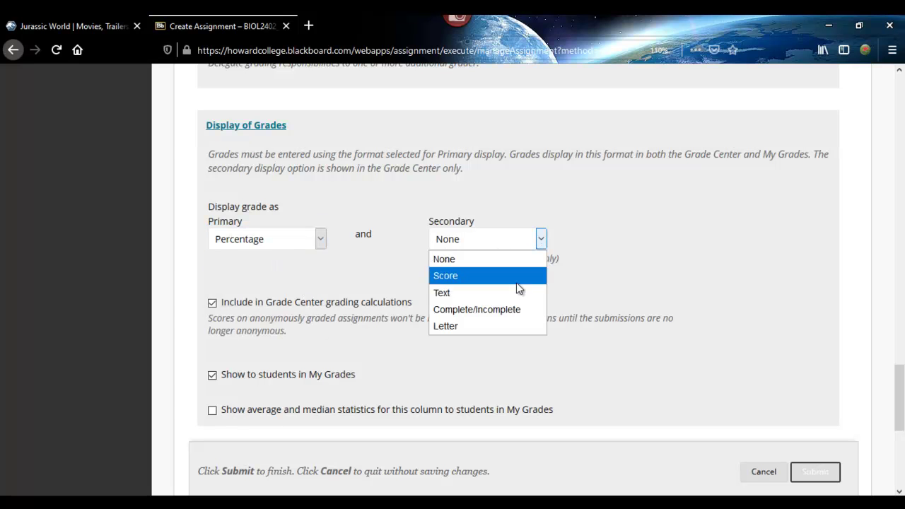
{"action": "left_click", "coordinate": [505, 322]}
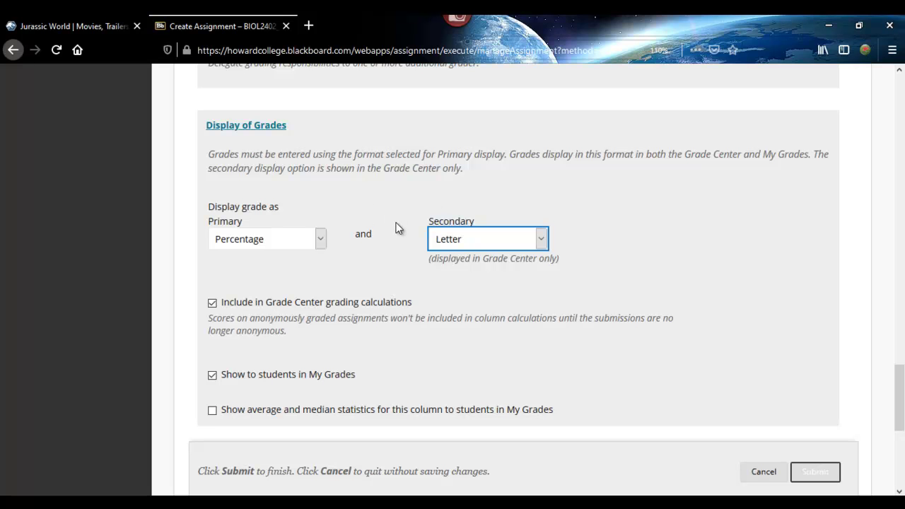
- Limit the assignment's availability to display after 03/23/2020 at 11:59 PM, and enable the Display Until limit
{"action": "scroll", "coordinate": [398, 257], "scroll_direction": "down", "scroll_amount": 3}
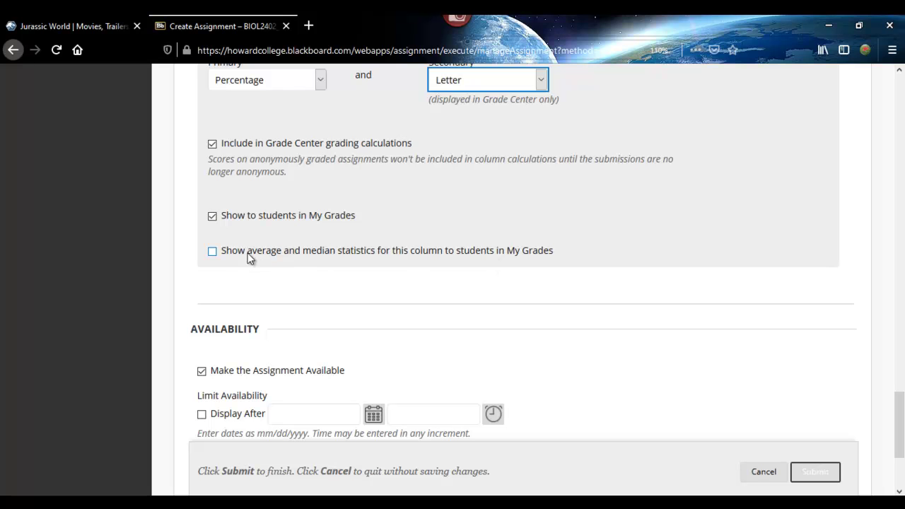
{"action": "scroll", "coordinate": [548, 320], "scroll_direction": "down", "scroll_amount": 3}
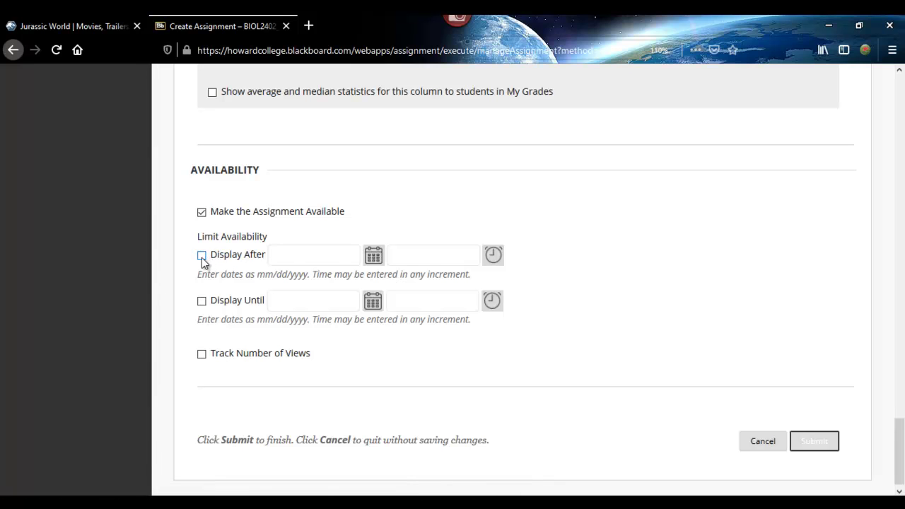
{"action": "left_click", "coordinate": [202, 256]}
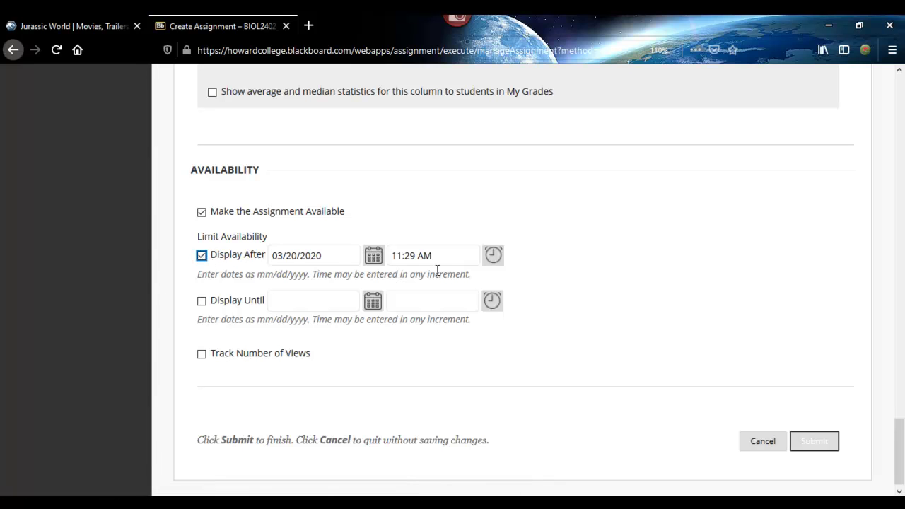
{"action": "left_click", "coordinate": [493, 255]}
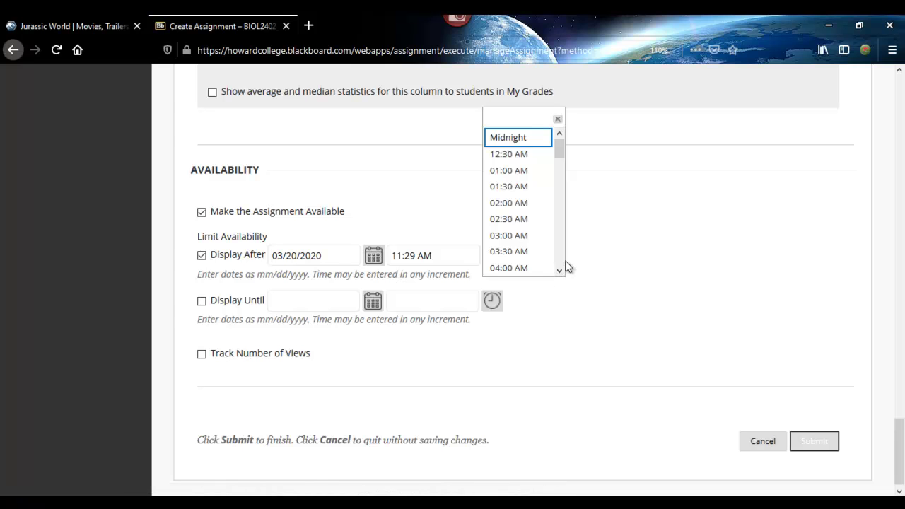
{"action": "scroll", "coordinate": [562, 267], "scroll_direction": "down", "scroll_amount": 13}
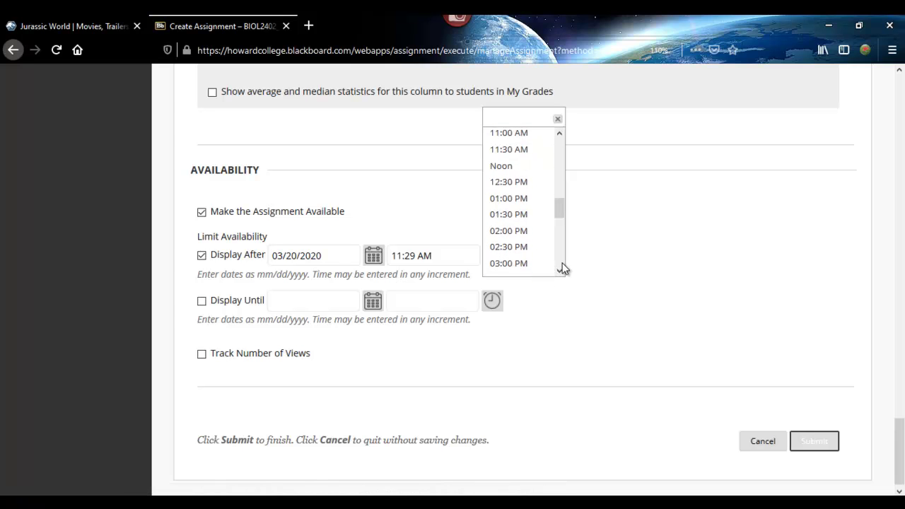
{"action": "left_click", "coordinate": [536, 270]}
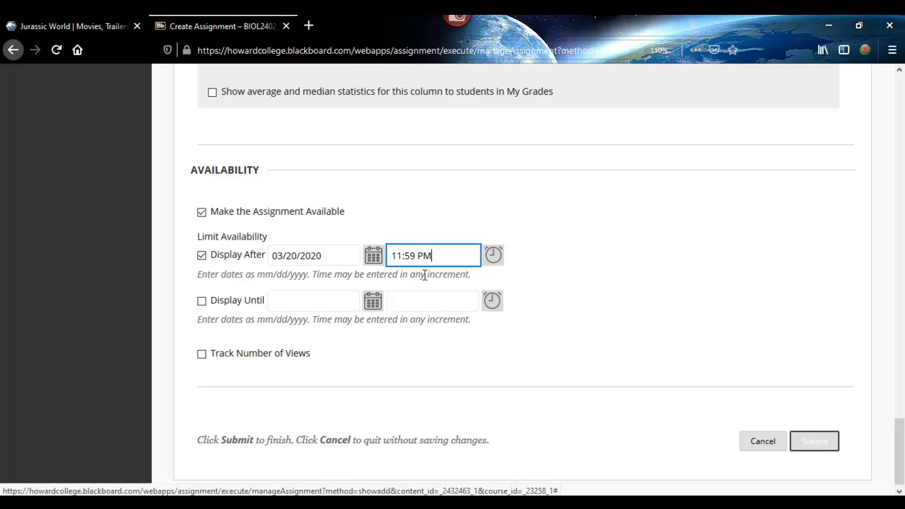
{"action": "left_click", "coordinate": [373, 255]}
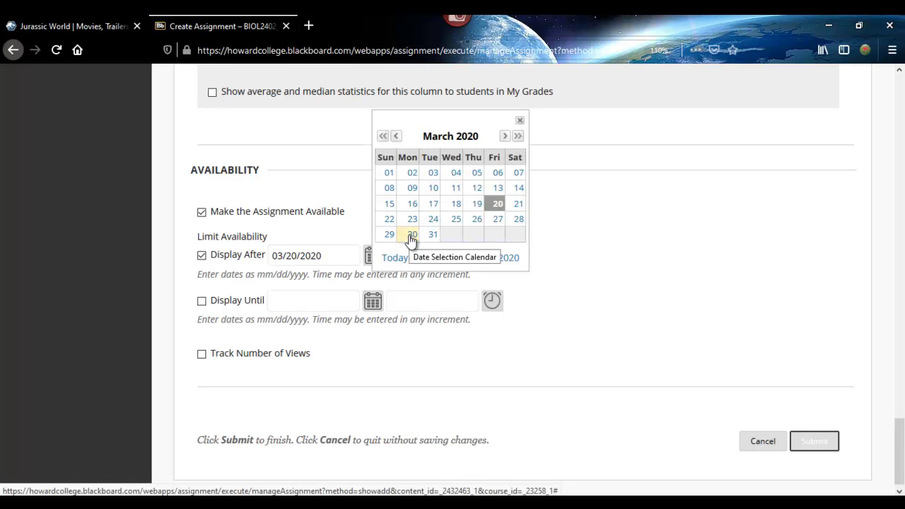
{"action": "left_click", "coordinate": [409, 225]}
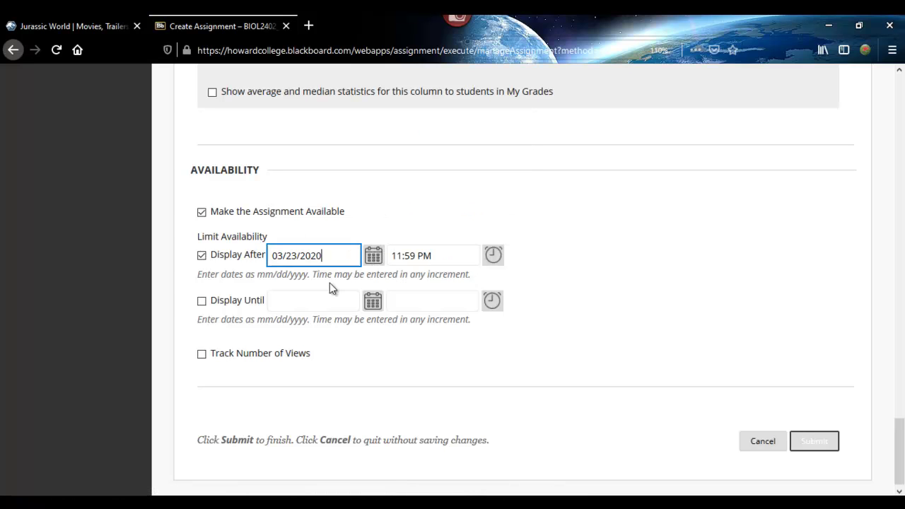
{"action": "left_click", "coordinate": [202, 301]}
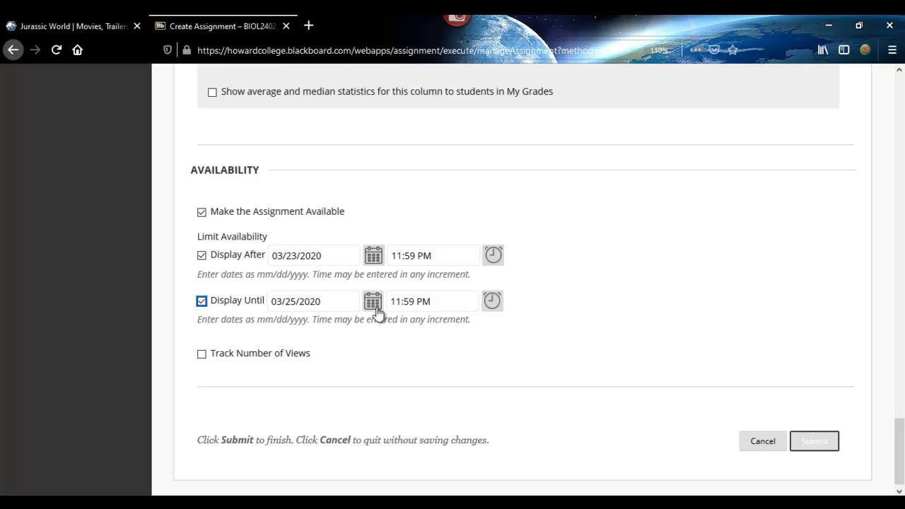
- Change the assignment's due date to 03/29/2020
{"action": "scroll", "coordinate": [504, 311], "scroll_direction": "up", "scroll_amount": 8}
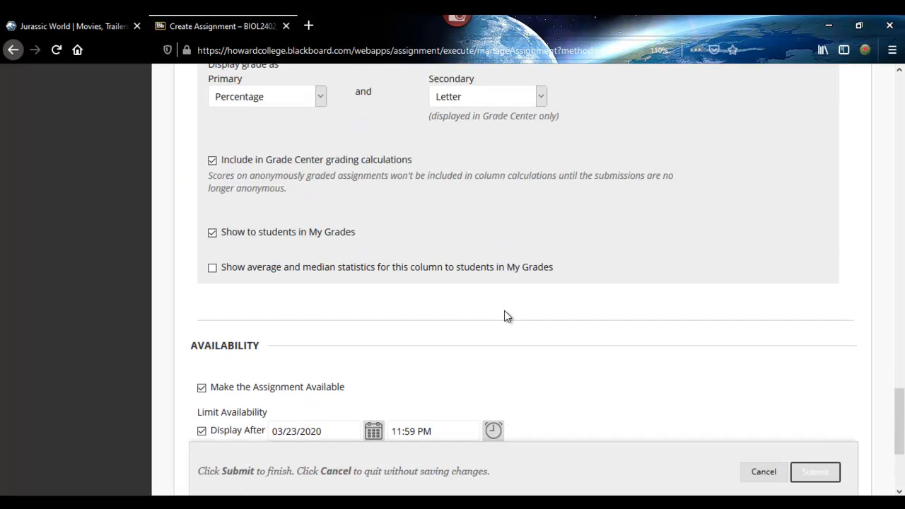
{"action": "scroll", "coordinate": [474, 320], "scroll_direction": "up", "scroll_amount": 15}
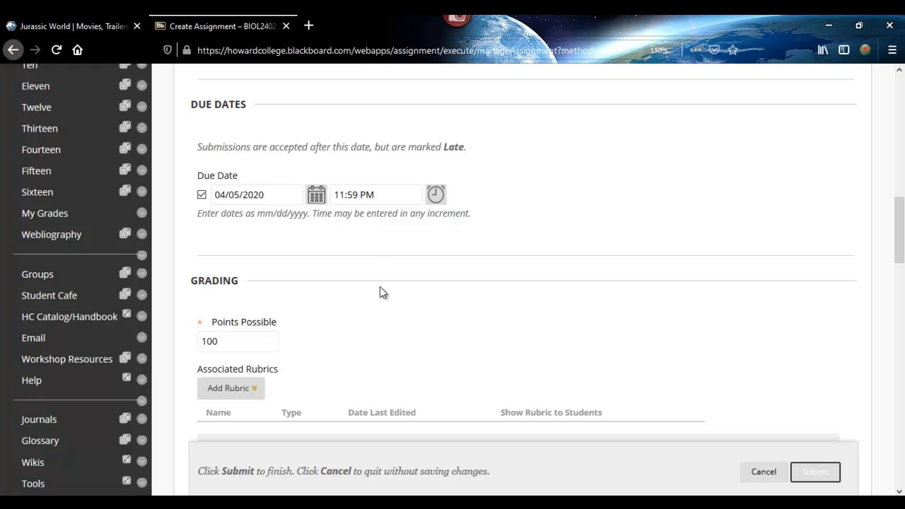
{"action": "scroll", "coordinate": [381, 293], "scroll_direction": "down", "scroll_amount": 12}
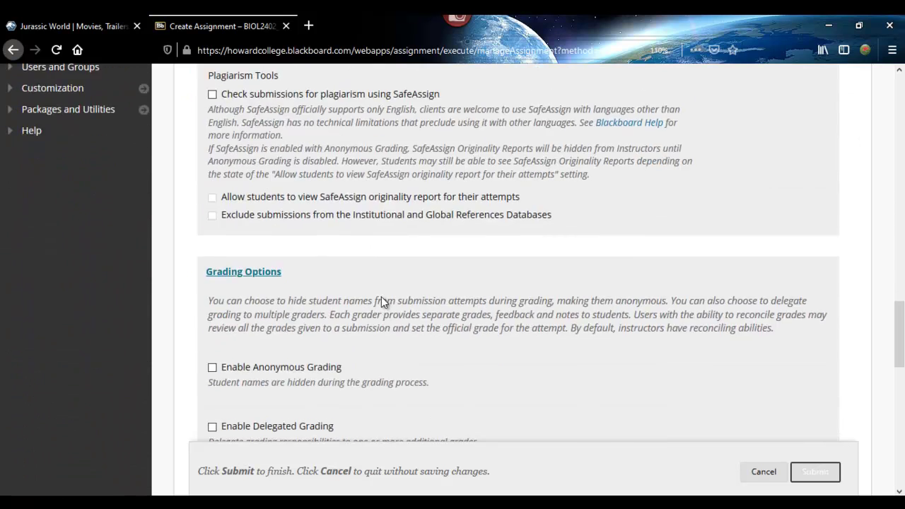
{"action": "scroll", "coordinate": [381, 297], "scroll_direction": "up", "scroll_amount": 10}
{"action": "left_click", "coordinate": [314, 275]}
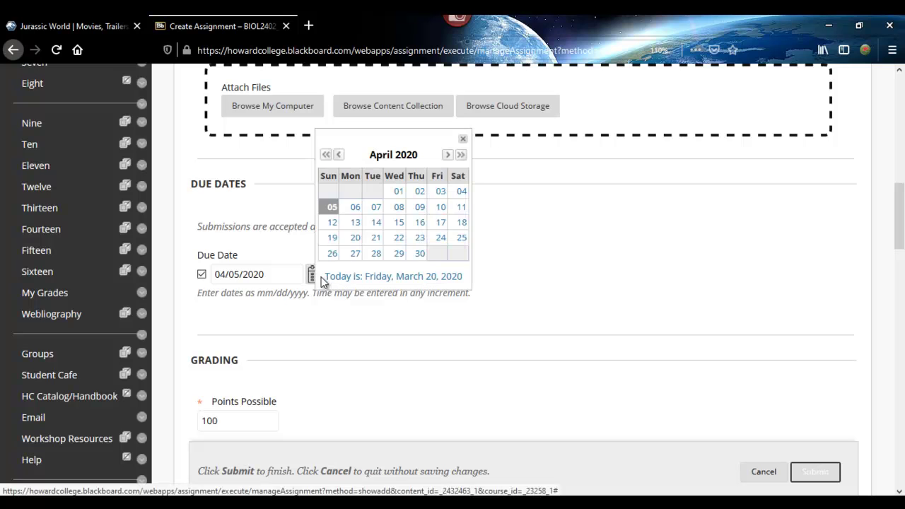
{"action": "left_click", "coordinate": [338, 157]}
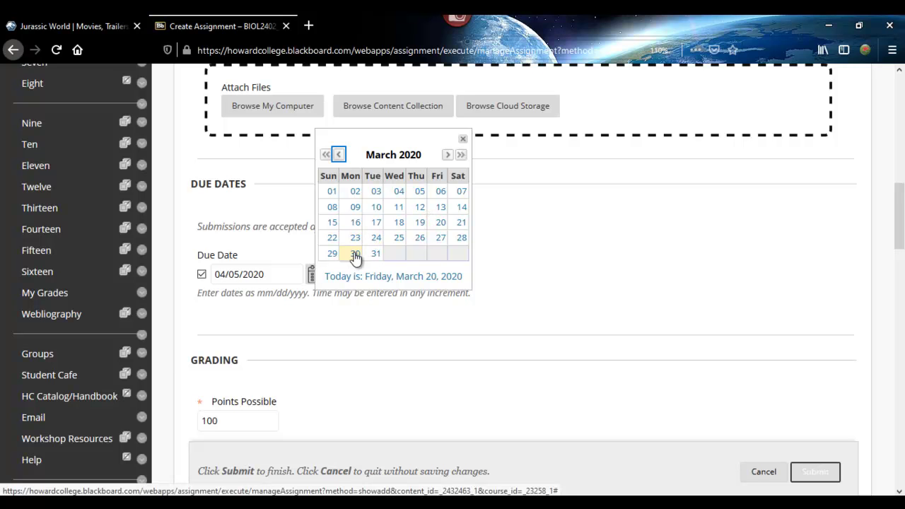
{"action": "left_click", "coordinate": [332, 253]}
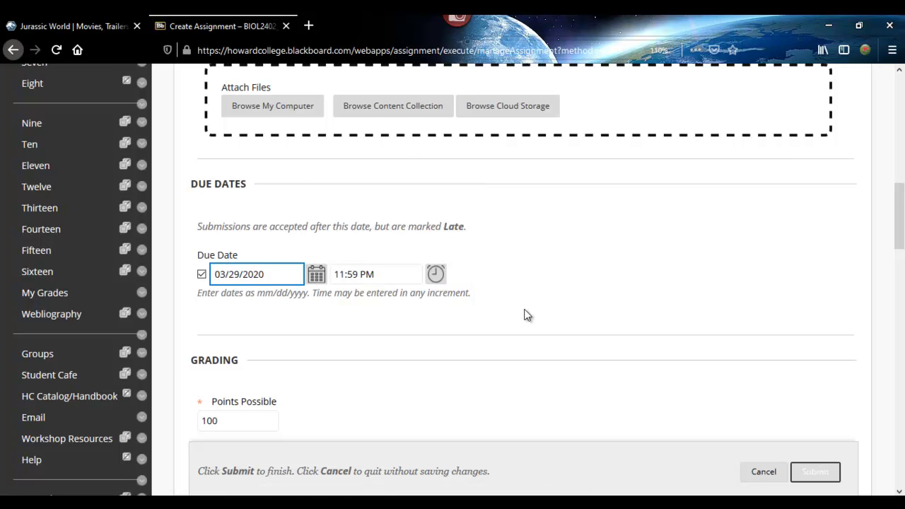
- Set the availability's Display Until date to 03/31/2020
{"action": "scroll", "coordinate": [559, 311], "scroll_direction": "down", "scroll_amount": 10}
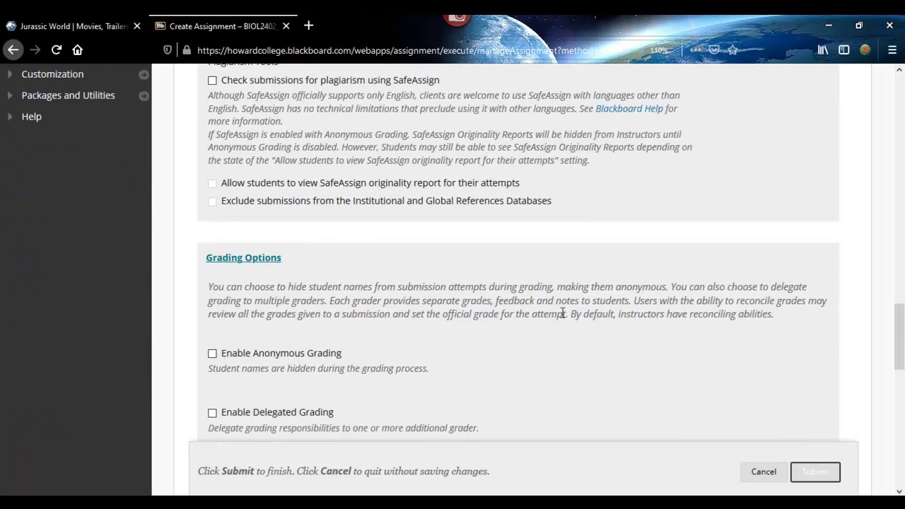
{"action": "scroll", "coordinate": [562, 313], "scroll_direction": "down", "scroll_amount": 8}
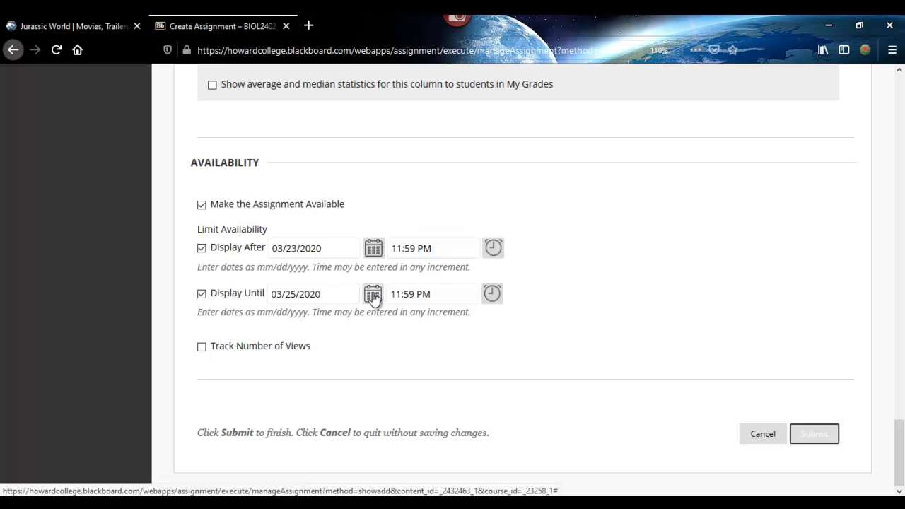
{"action": "left_click", "coordinate": [373, 294]}
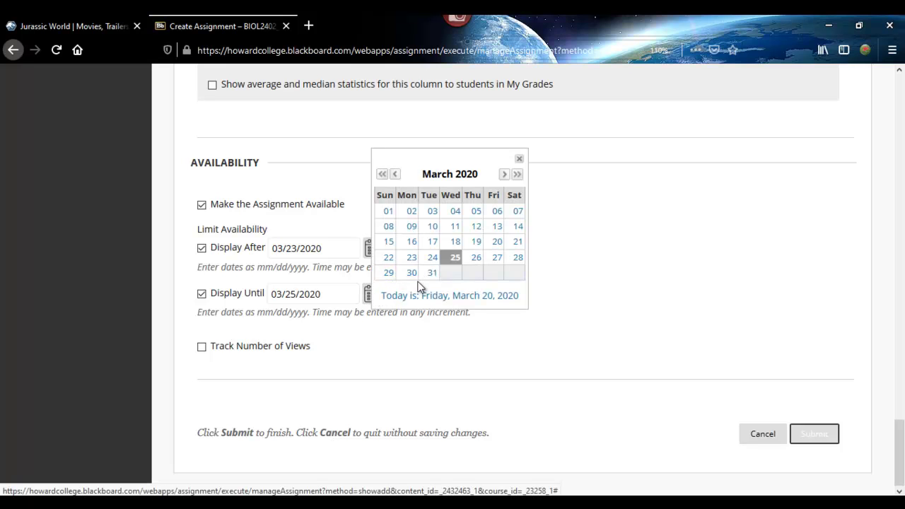
{"action": "left_click", "coordinate": [431, 276]}
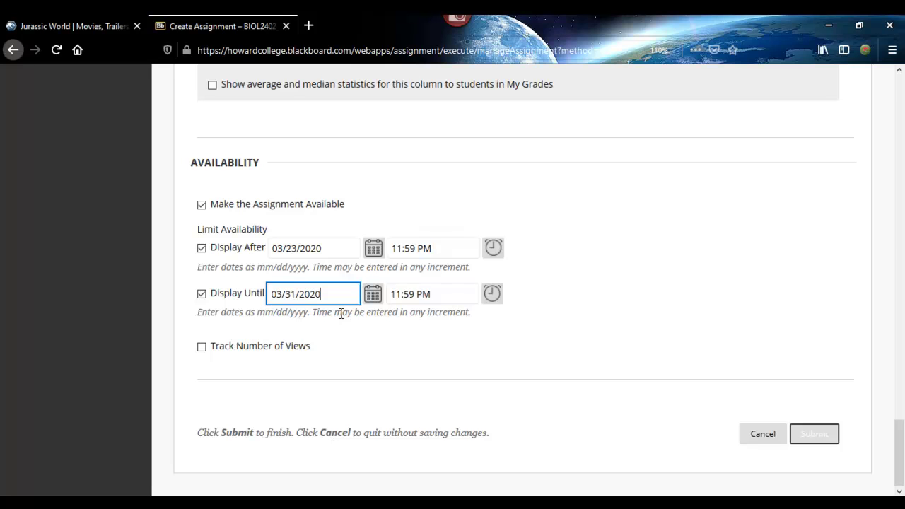
- Recheck the assignment's instructions, dates and grade settings, and submit the assignment
{"action": "scroll", "coordinate": [559, 277], "scroll_direction": "up", "scroll_amount": 10}
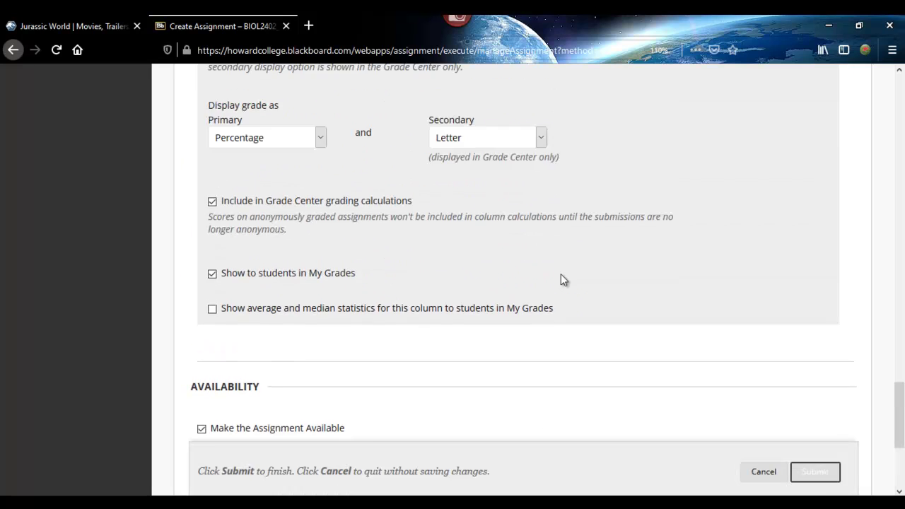
{"action": "scroll", "coordinate": [559, 273], "scroll_direction": "up", "scroll_amount": 8}
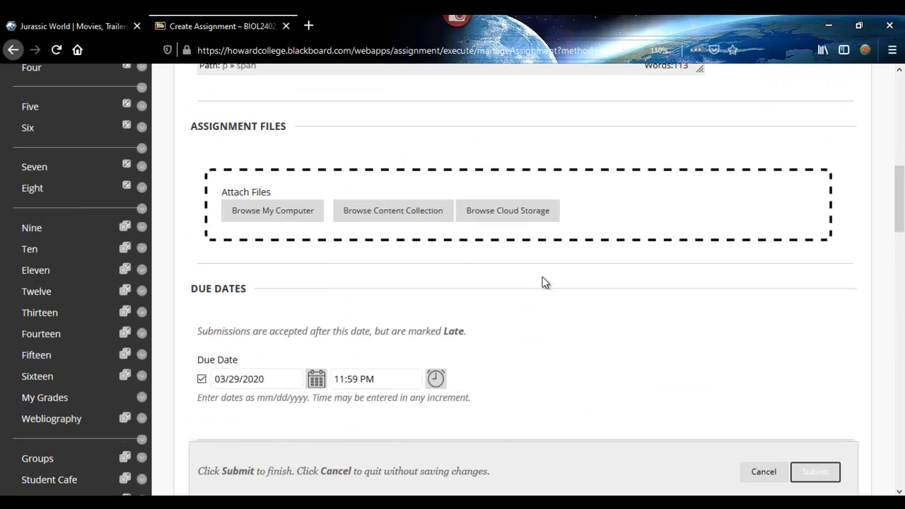
{"action": "scroll", "coordinate": [513, 233], "scroll_direction": "up", "scroll_amount": 3}
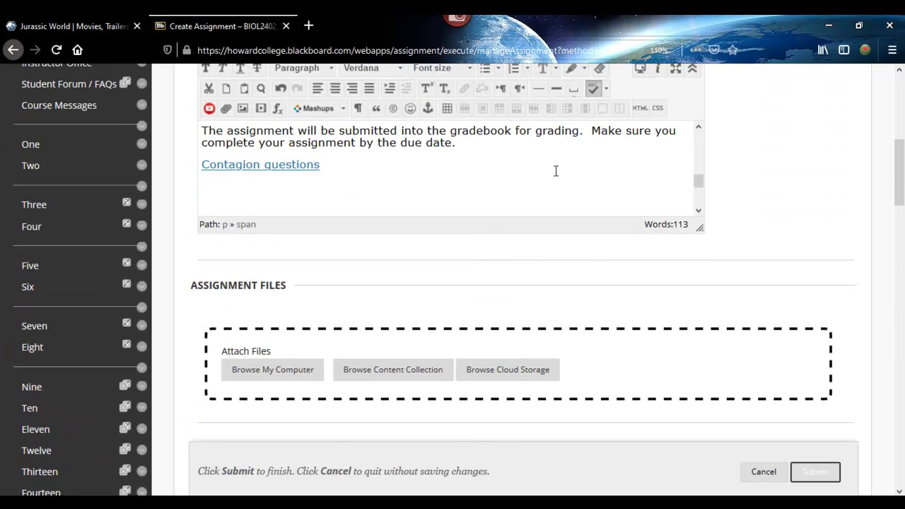
{"action": "scroll", "coordinate": [571, 235], "scroll_direction": "down", "scroll_amount": 12}
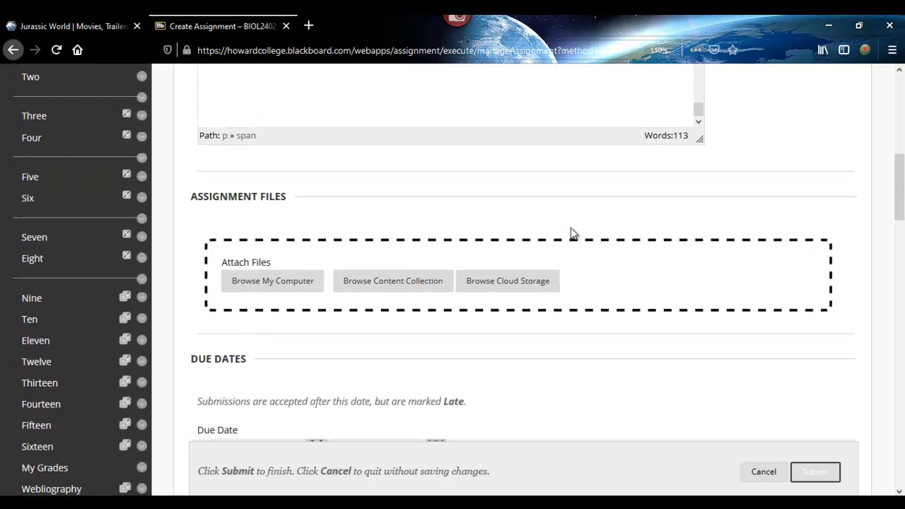
{"action": "scroll", "coordinate": [571, 235], "scroll_direction": "down", "scroll_amount": 8}
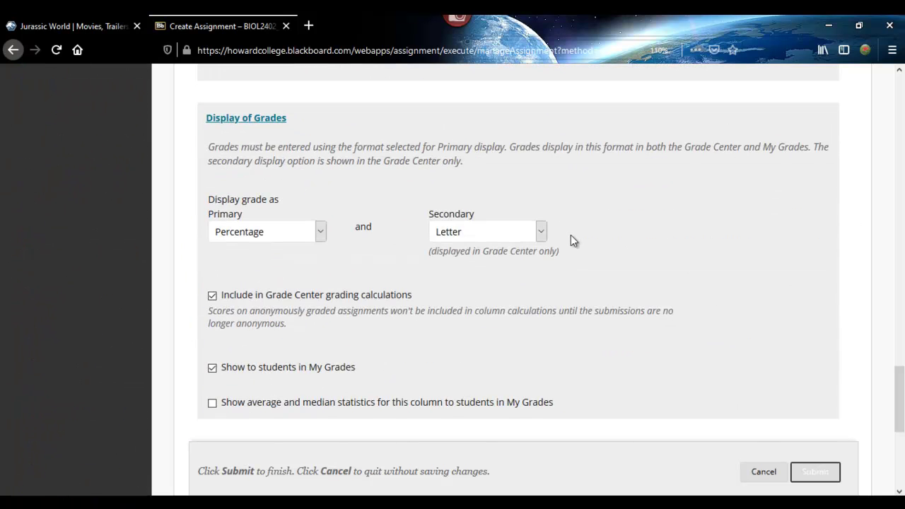
{"action": "scroll", "coordinate": [571, 235], "scroll_direction": "down", "scroll_amount": 1}
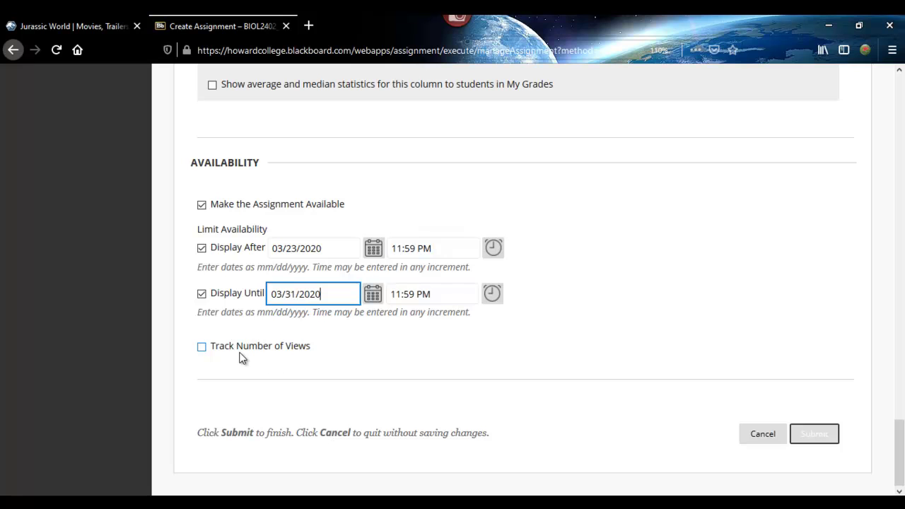
{"action": "left_click", "coordinate": [819, 440]}
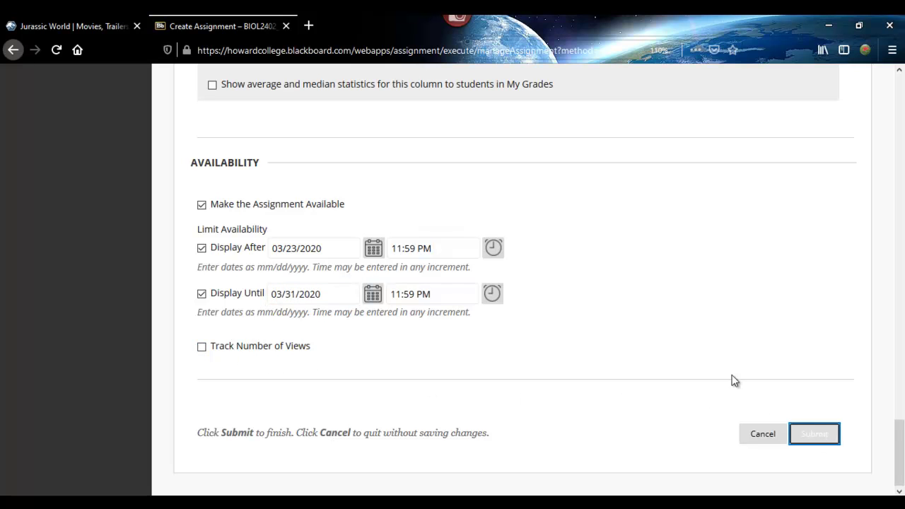
- Review the posted Contagion Questions item in the Nine content area, including its availability notice, instructions and linked document
{"action": "scroll", "coordinate": [613, 361], "scroll_direction": "down", "scroll_amount": 3}
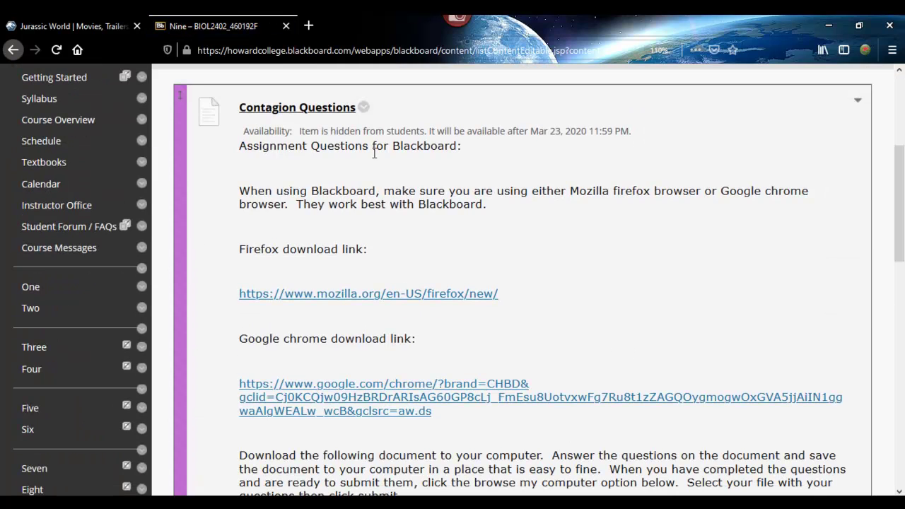
{"action": "scroll", "coordinate": [479, 375], "scroll_direction": "down", "scroll_amount": 2}
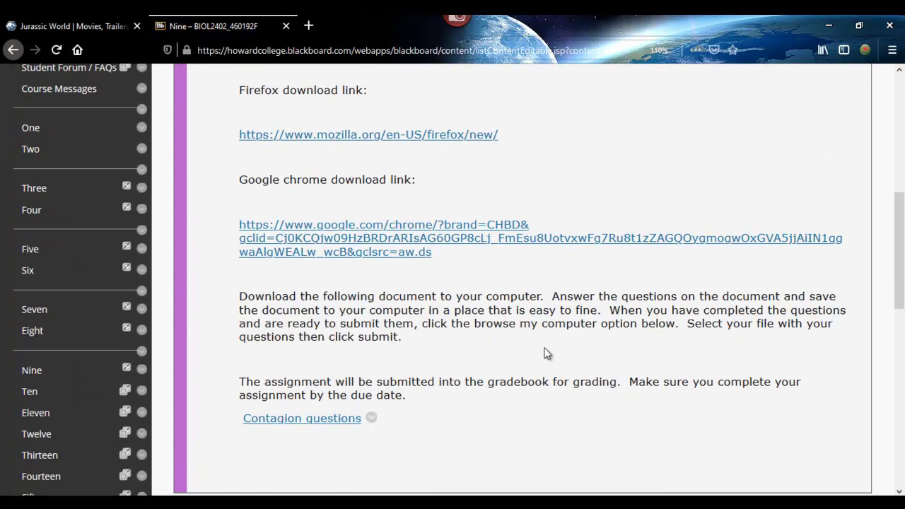
{"action": "scroll", "coordinate": [346, 292], "scroll_direction": "up", "scroll_amount": 2}
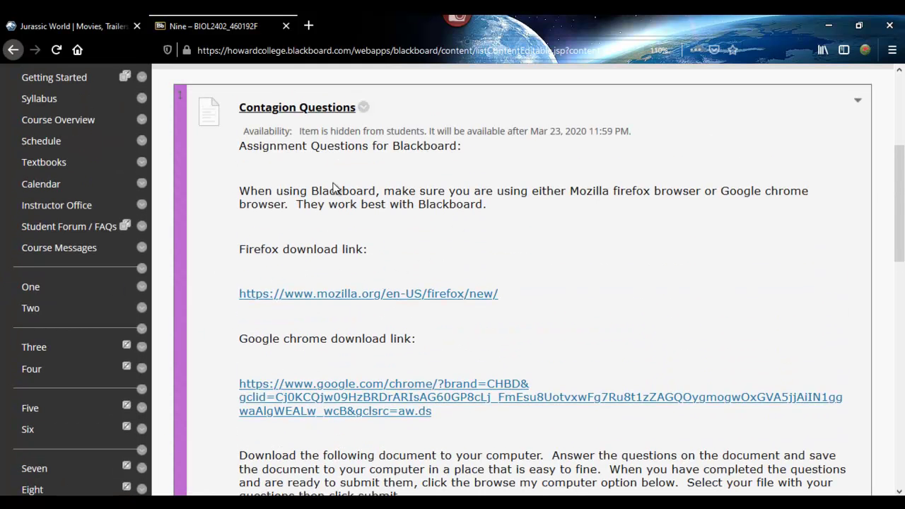
{"action": "scroll", "coordinate": [364, 305], "scroll_direction": "down", "scroll_amount": 2}
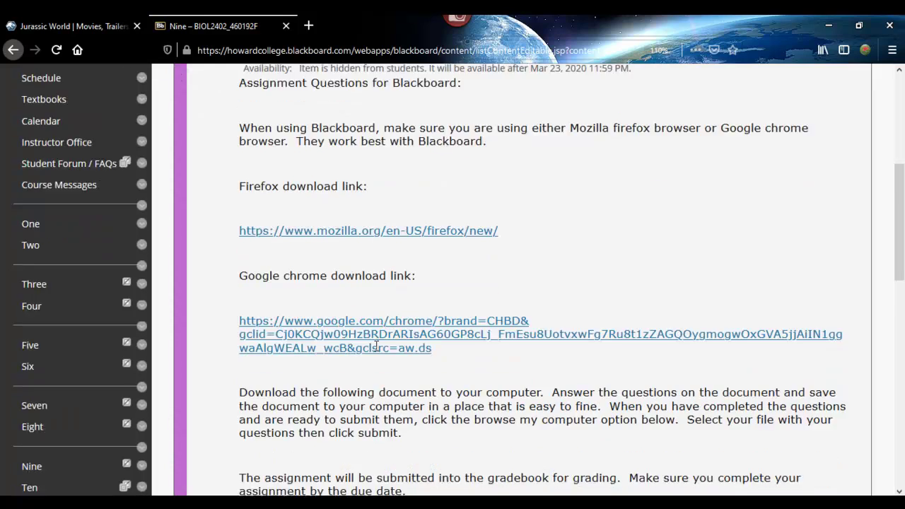
{"action": "scroll", "coordinate": [325, 384], "scroll_direction": "up", "scroll_amount": 3}
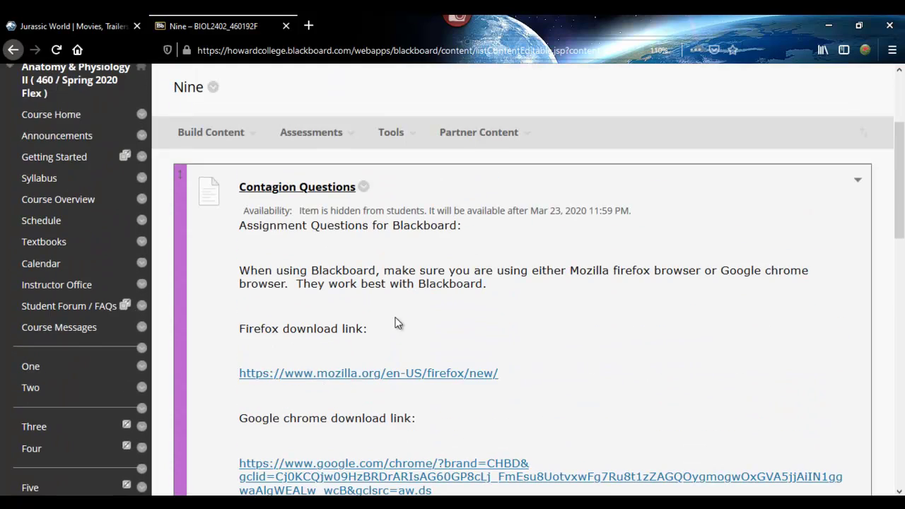
{"action": "scroll", "coordinate": [398, 322], "scroll_direction": "down", "scroll_amount": 3}
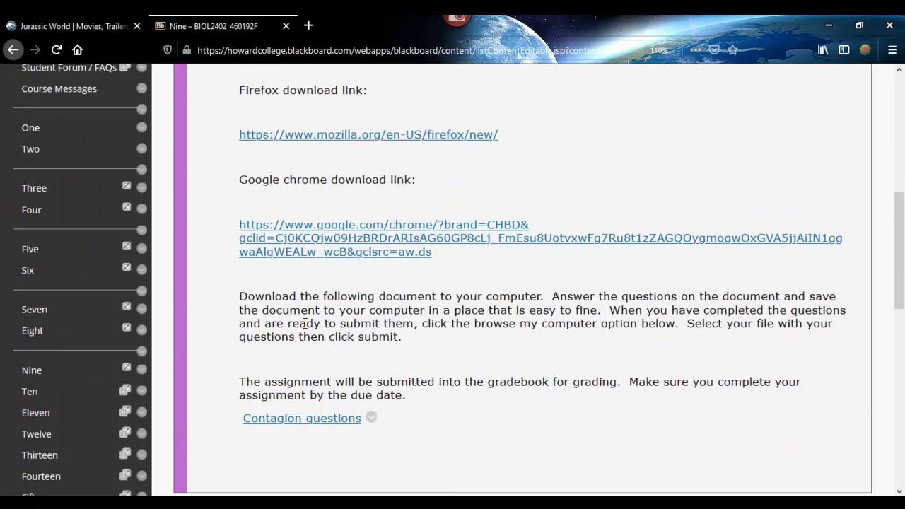
{"action": "scroll", "coordinate": [438, 322], "scroll_direction": "down", "scroll_amount": 2}
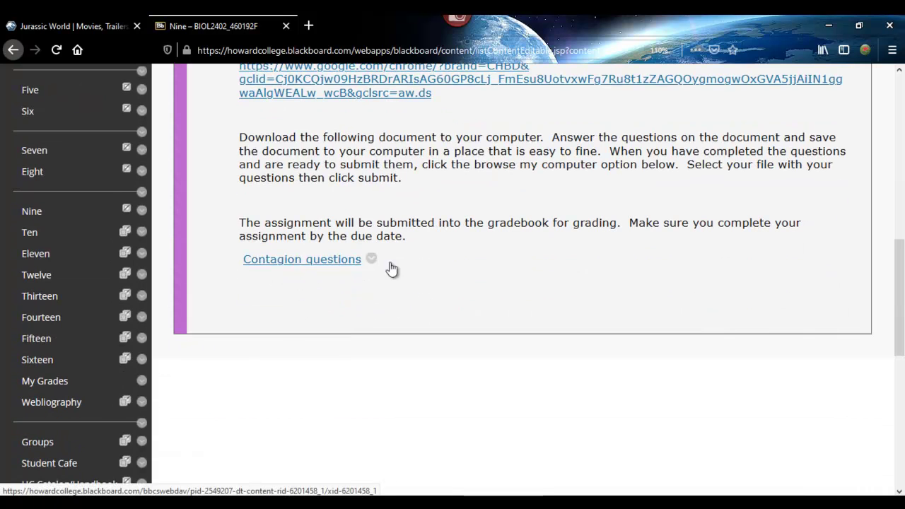
- Turn on student preview mode for the course and check which content areas the course menu offers students
{"action": "scroll", "coordinate": [396, 267], "scroll_direction": "up", "scroll_amount": 7}
{"action": "left_click", "coordinate": [735, 169]}
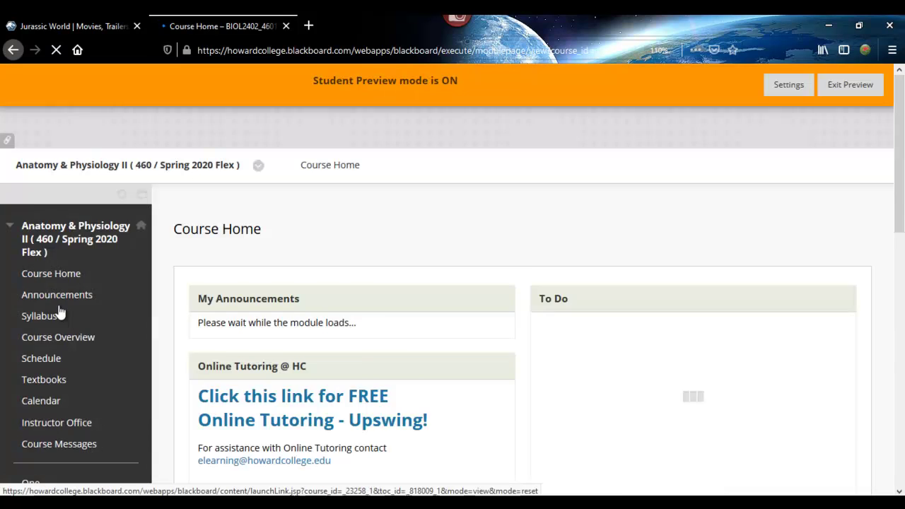
{"action": "scroll", "coordinate": [58, 311], "scroll_direction": "down", "scroll_amount": 5}
{"action": "scroll", "coordinate": [64, 283], "scroll_direction": "up", "scroll_amount": 5}
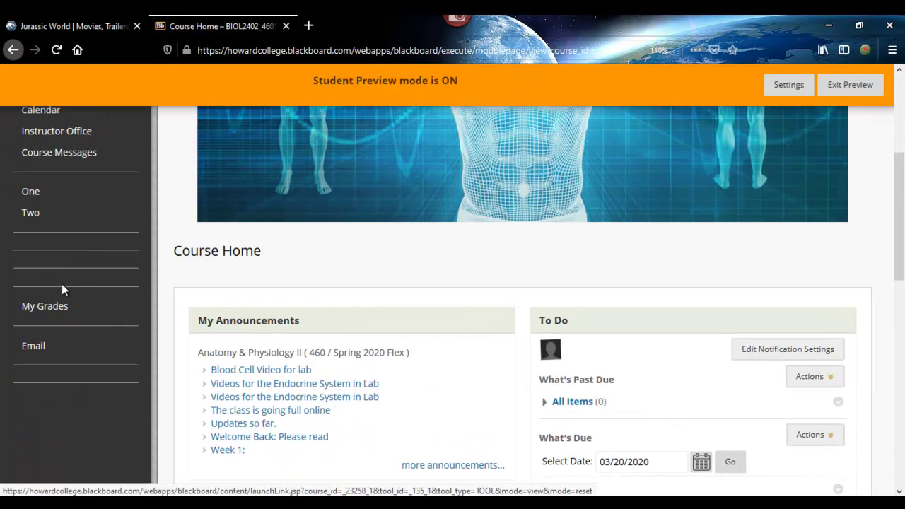
- Exit student preview, deleting the preview user and all data, and make the Nine link visible in the course menu
{"action": "left_click", "coordinate": [851, 85]}
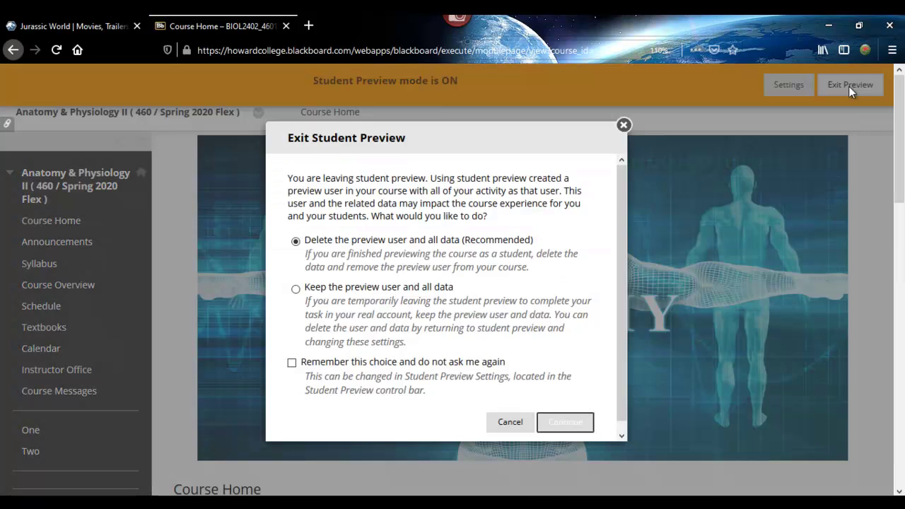
{"action": "left_click", "coordinate": [568, 422]}
{"action": "scroll", "coordinate": [42, 393], "scroll_direction": "down", "scroll_amount": 5}
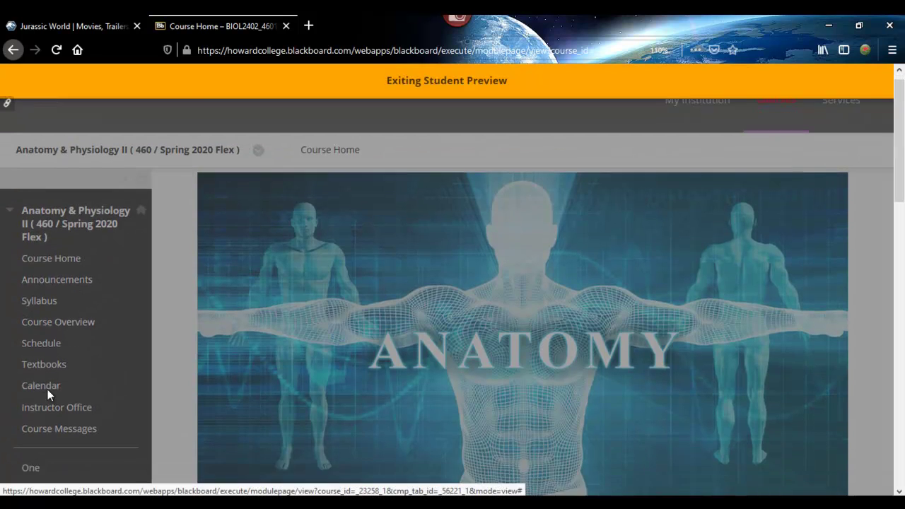
{"action": "scroll", "coordinate": [73, 319], "scroll_direction": "down", "scroll_amount": 7}
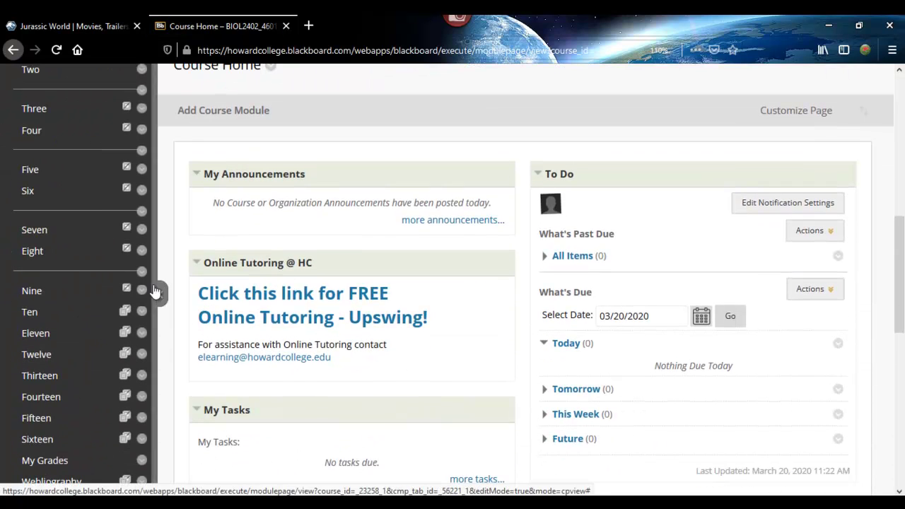
{"action": "left_click", "coordinate": [141, 290]}
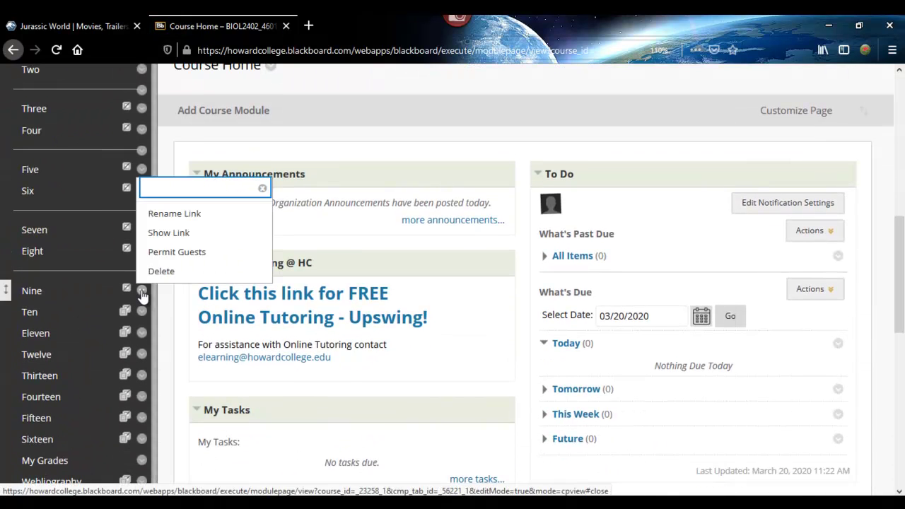
{"action": "left_click", "coordinate": [154, 234]}
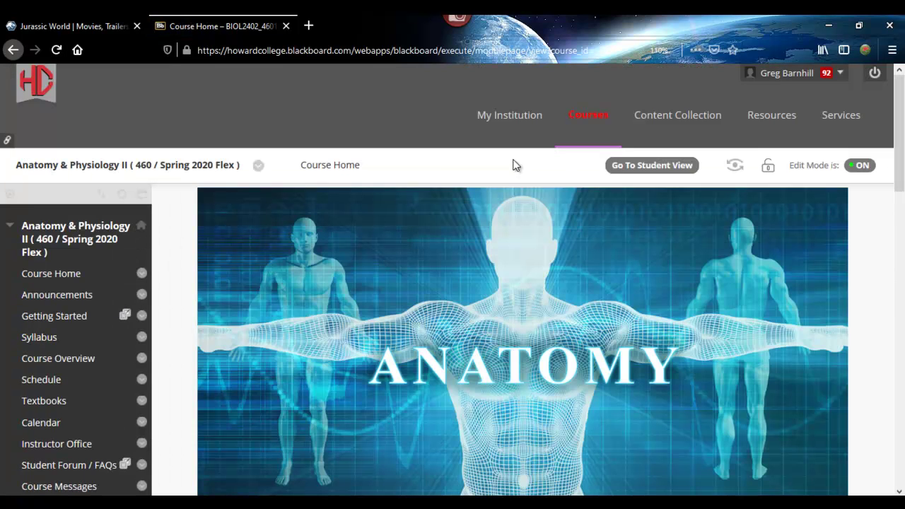
- Turn student preview back on and check the Nine content area as a student
{"action": "left_click", "coordinate": [735, 165]}
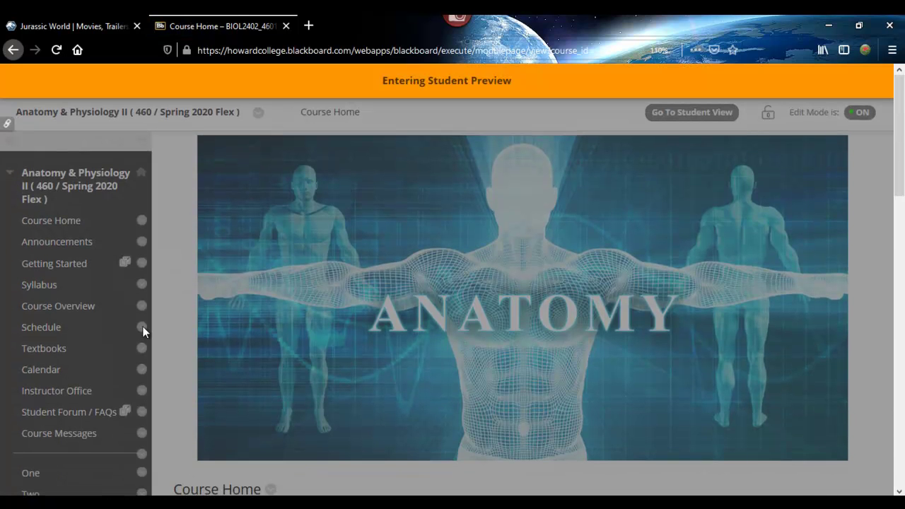
{"action": "scroll", "coordinate": [90, 361], "scroll_direction": "down", "scroll_amount": 5}
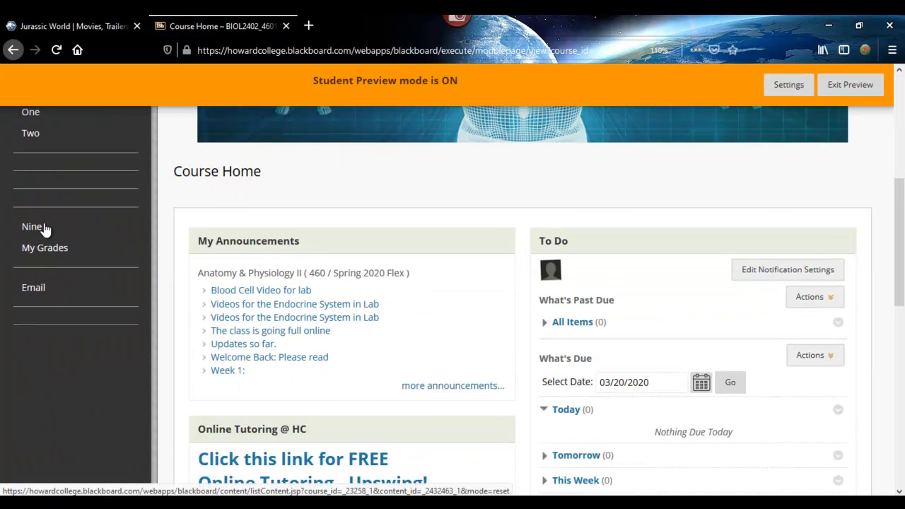
{"action": "left_click", "coordinate": [42, 227]}
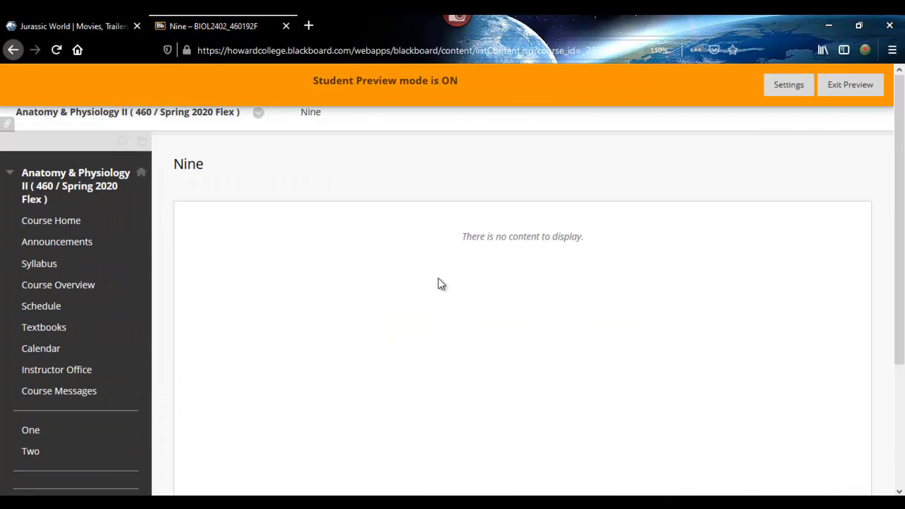
- Exit student preview, deleting the preview user and all data, and open the Nine content area in edit mode
{"action": "left_click", "coordinate": [831, 88]}
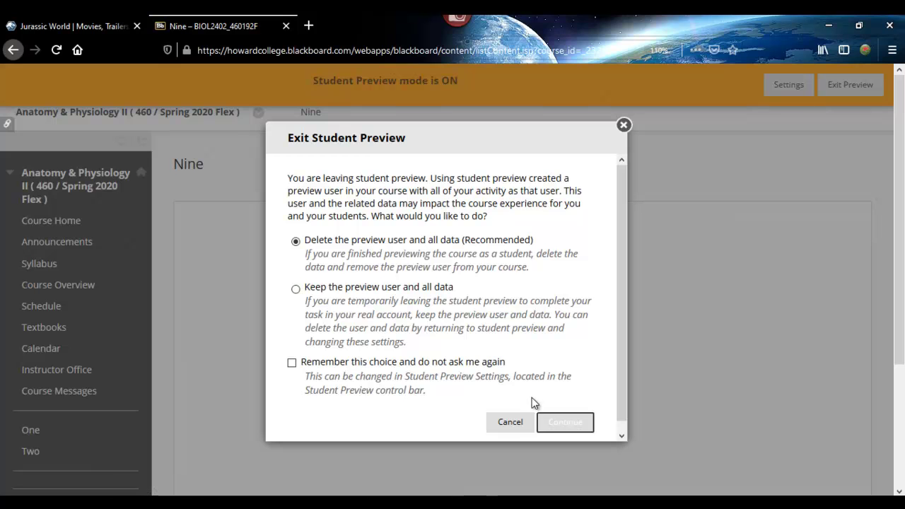
{"action": "left_click", "coordinate": [551, 425]}
{"action": "scroll", "coordinate": [54, 359], "scroll_direction": "down", "scroll_amount": 3}
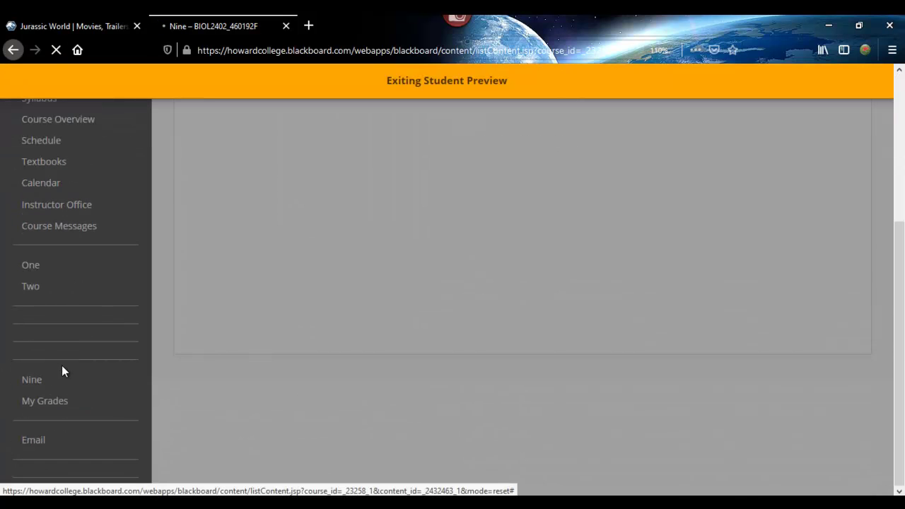
{"action": "scroll", "coordinate": [46, 382], "scroll_direction": "down", "scroll_amount": 3}
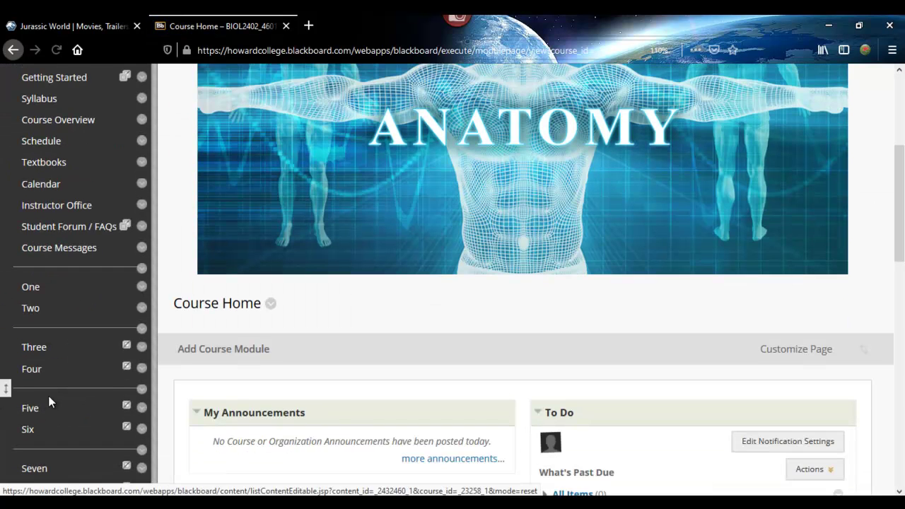
{"action": "scroll", "coordinate": [44, 380], "scroll_direction": "down", "scroll_amount": 4}
{"action": "left_click", "coordinate": [34, 372]}
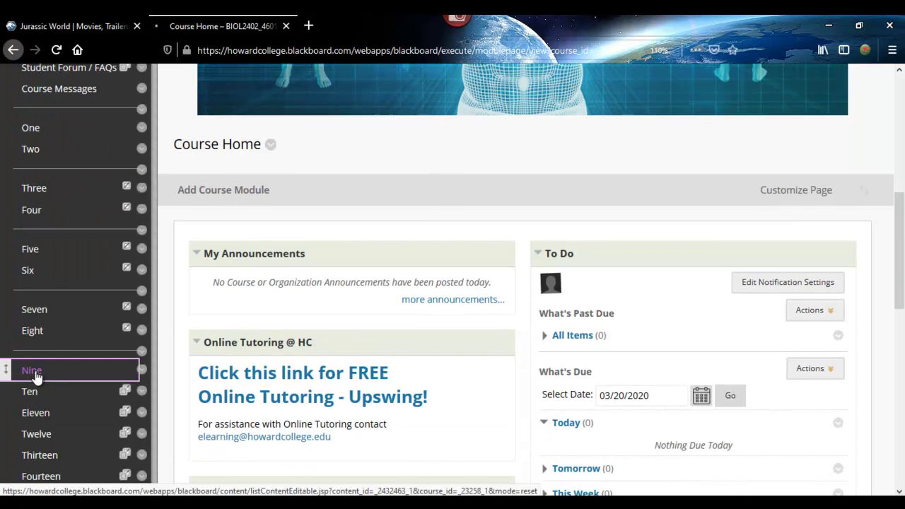
- Edit the Contagion Questions assignment, move its Display After date earlier so it is available to students now, and submit the change
{"action": "scroll", "coordinate": [404, 335], "scroll_direction": "down", "scroll_amount": 2}
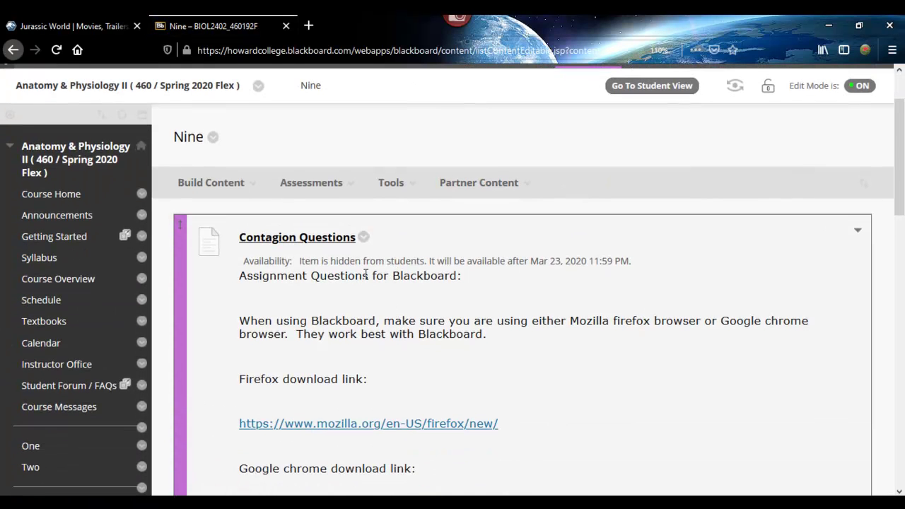
{"action": "left_click", "coordinate": [364, 244]}
{"action": "left_click", "coordinate": [382, 94]}
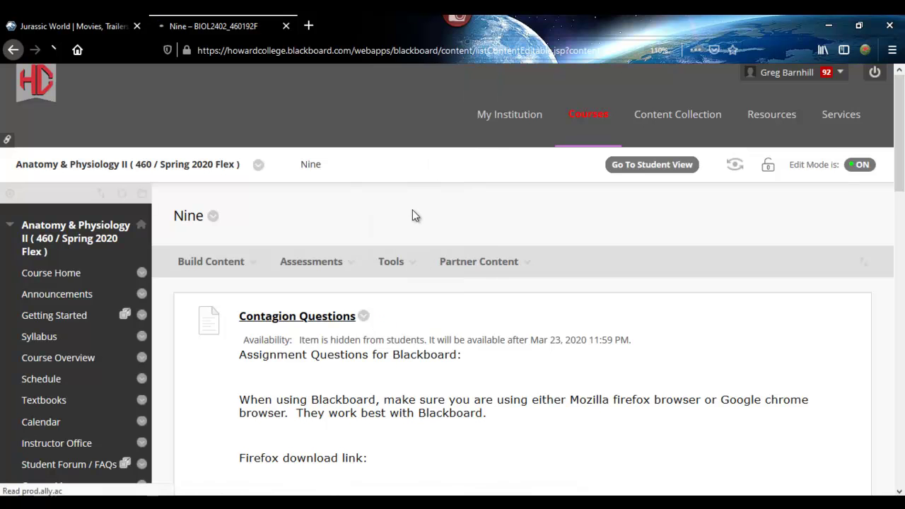
{"action": "scroll", "coordinate": [578, 339], "scroll_direction": "down", "scroll_amount": 5}
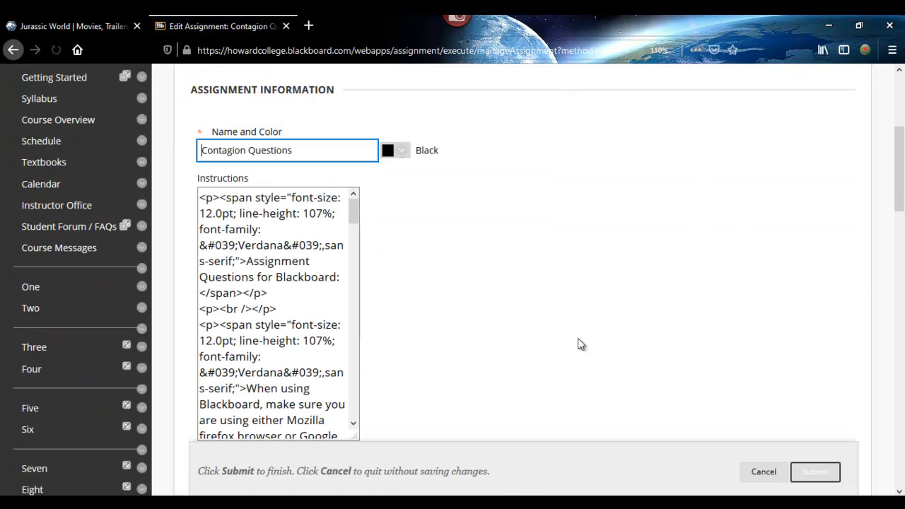
{"action": "scroll", "coordinate": [578, 338], "scroll_direction": "down", "scroll_amount": 10}
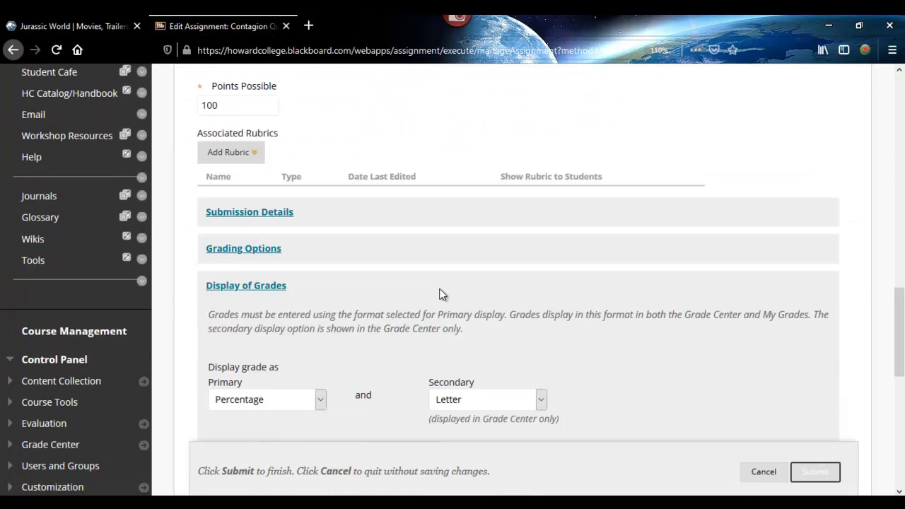
{"action": "scroll", "coordinate": [439, 292], "scroll_direction": "down", "scroll_amount": 5}
{"action": "left_click", "coordinate": [372, 329]}
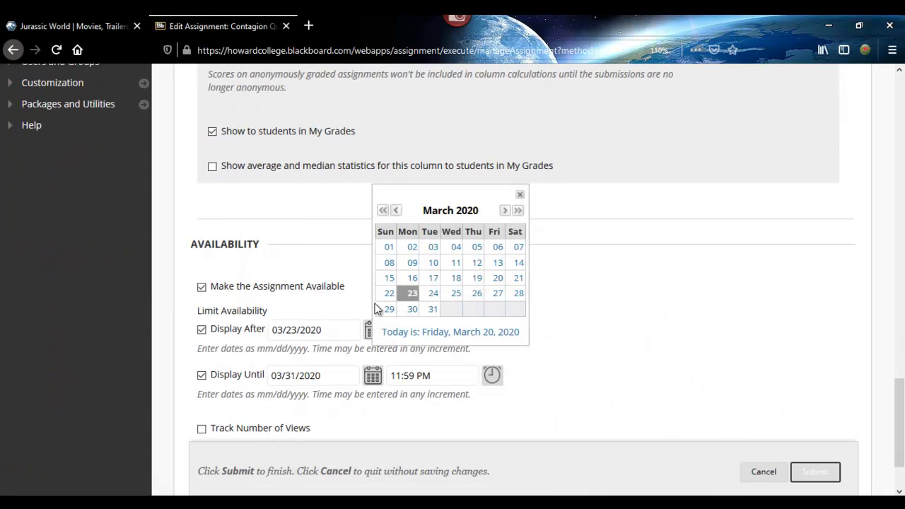
{"action": "left_click", "coordinate": [804, 461]}
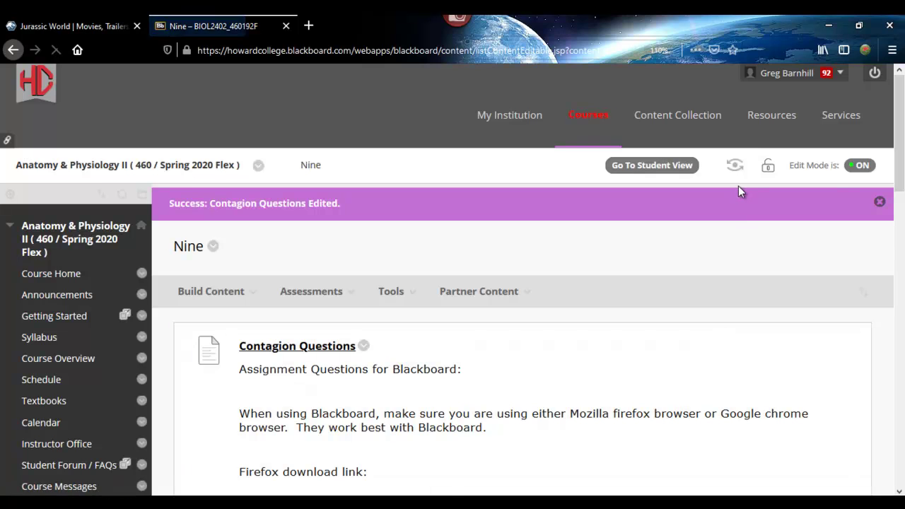
- Re-enter student preview and review the Contagion Questions item and its instructions in the Nine content area
{"action": "left_click", "coordinate": [732, 179]}
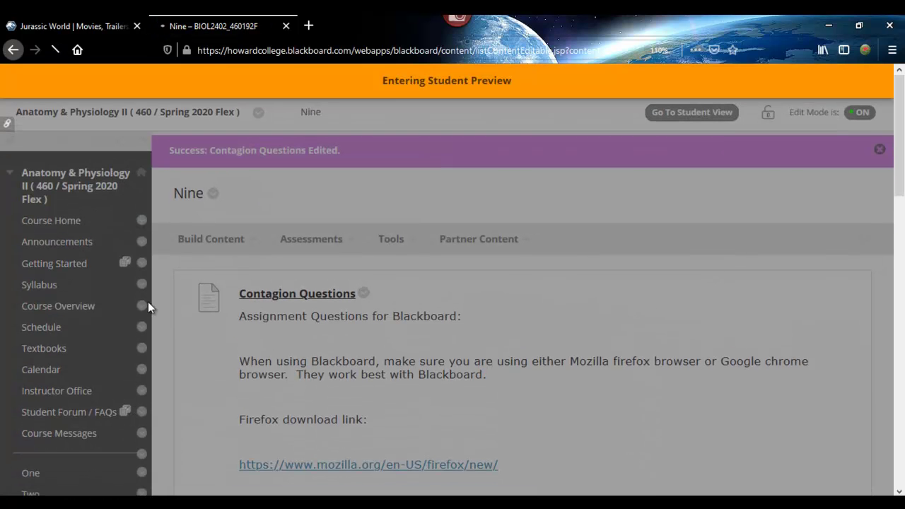
{"action": "scroll", "coordinate": [25, 305], "scroll_direction": "down", "scroll_amount": 3}
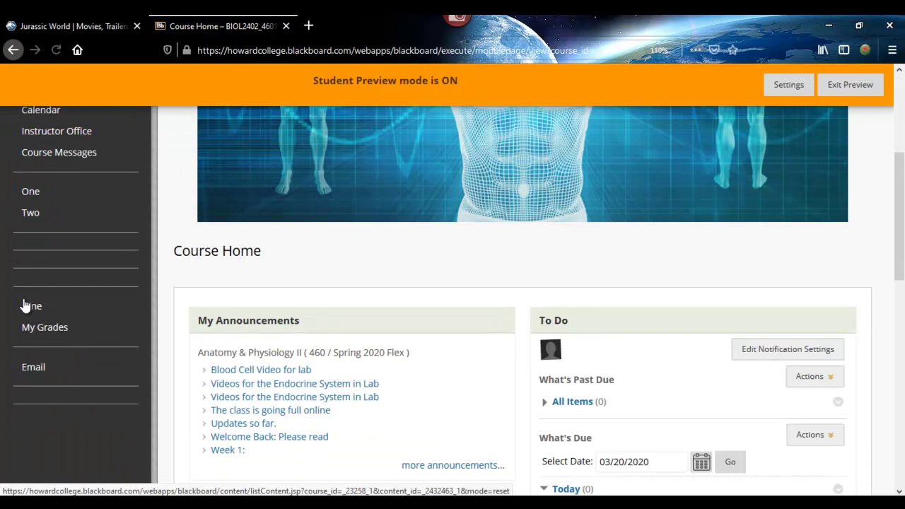
{"action": "left_click", "coordinate": [27, 305]}
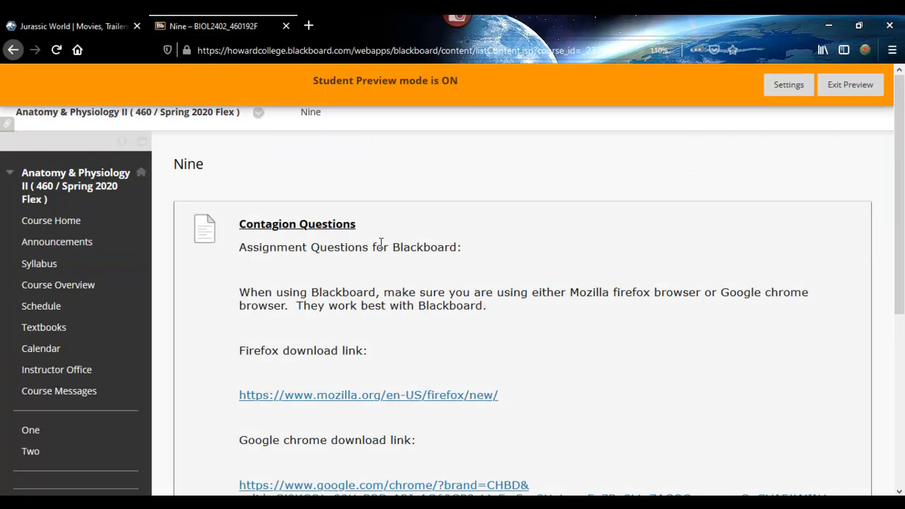
{"action": "scroll", "coordinate": [499, 341], "scroll_direction": "down", "scroll_amount": 3}
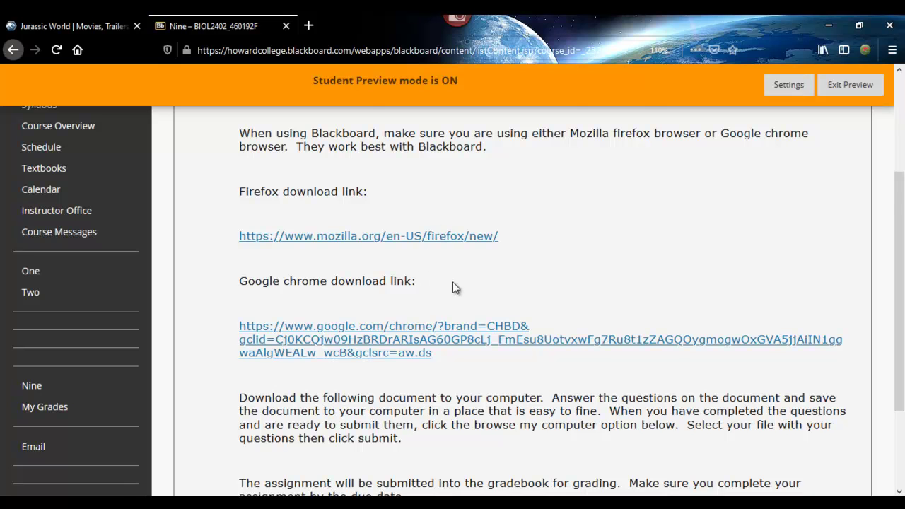
- Open the linked Contagion questions document in Word, enable editing to inspect the questions, and return to the Blackboard page in the browser
{"action": "scroll", "coordinate": [454, 287], "scroll_direction": "down", "scroll_amount": 3}
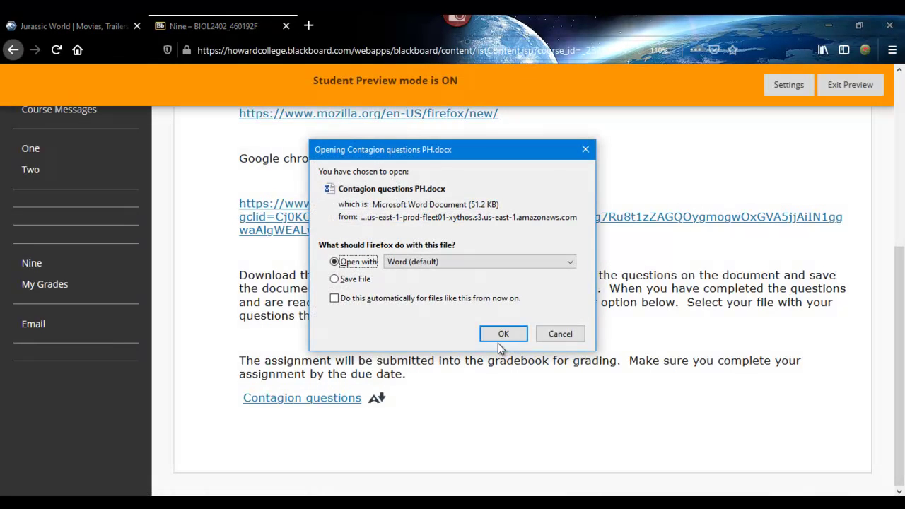
{"action": "left_click", "coordinate": [500, 337]}
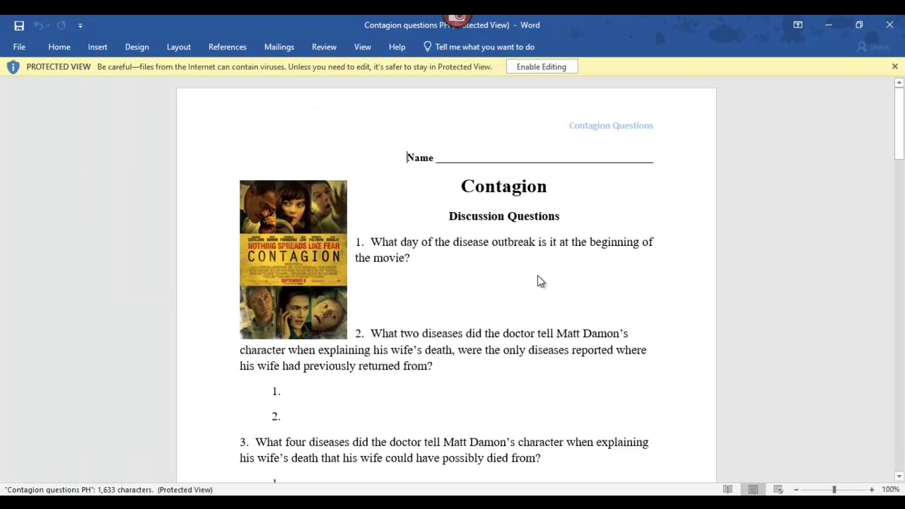
{"action": "left_click", "coordinate": [539, 67]}
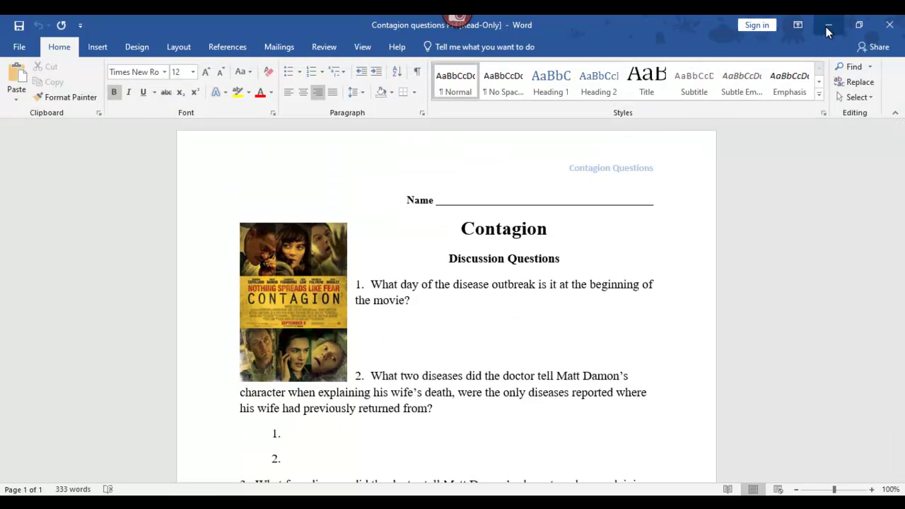
{"action": "left_click", "coordinate": [829, 25]}
{"action": "scroll", "coordinate": [566, 344], "scroll_direction": "down", "scroll_amount": 3}
{"action": "left_click", "coordinate": [567, 345]}
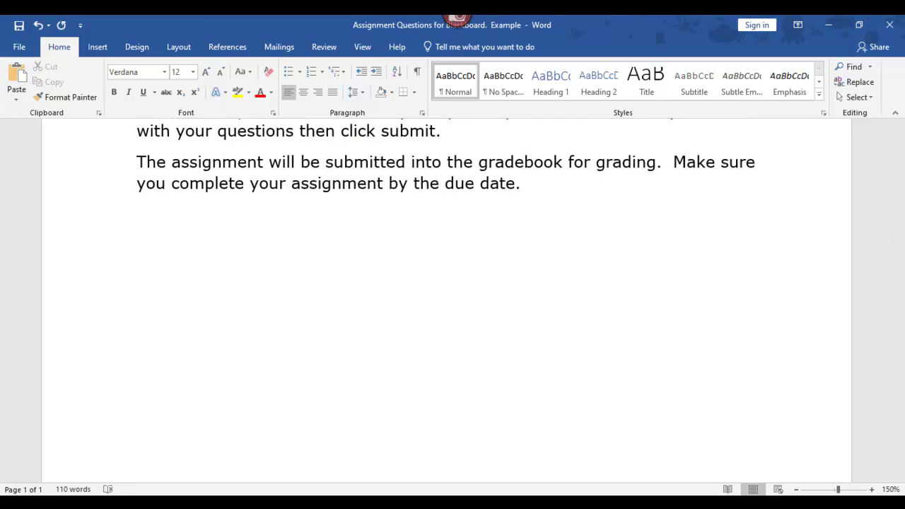
{"action": "key", "text": "alt+Tab"}
- Open the Contagion Questions assignment's upload page as a student and review its due date, points possible, instructions and linked document
{"action": "scroll", "coordinate": [507, 411], "scroll_direction": "up", "scroll_amount": 4}
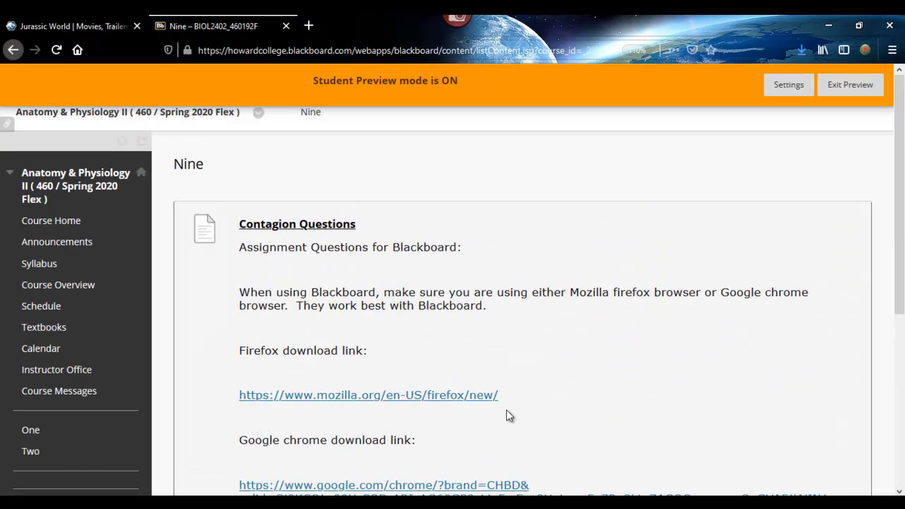
{"action": "left_click", "coordinate": [330, 227]}
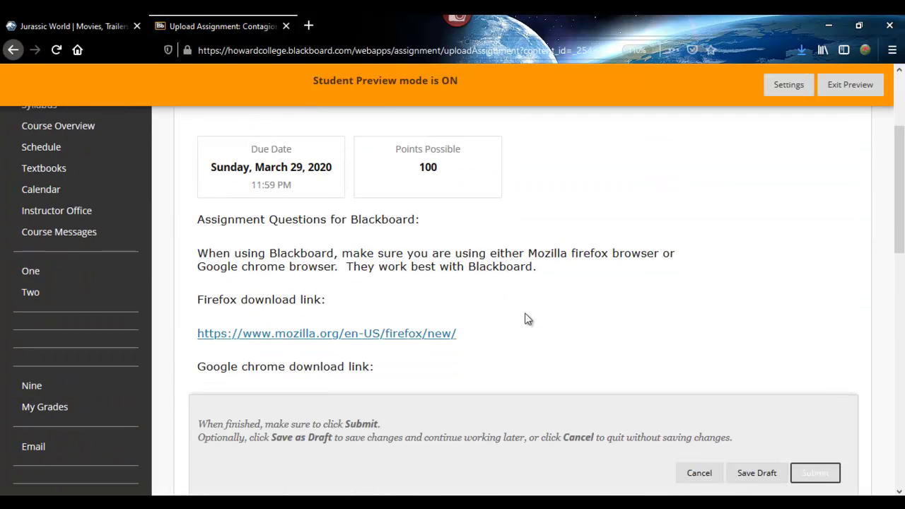
{"action": "scroll", "coordinate": [320, 331], "scroll_direction": "down", "scroll_amount": 8}
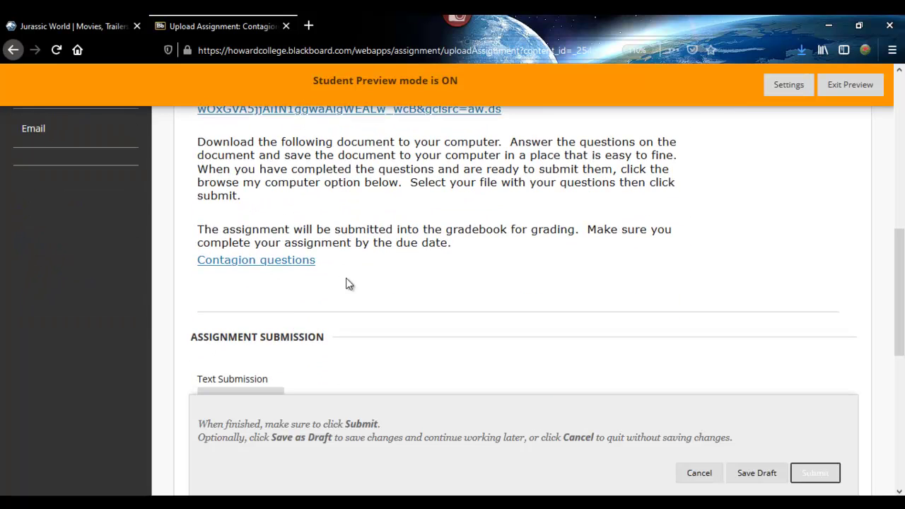
{"action": "scroll", "coordinate": [427, 281], "scroll_direction": "up", "scroll_amount": 10}
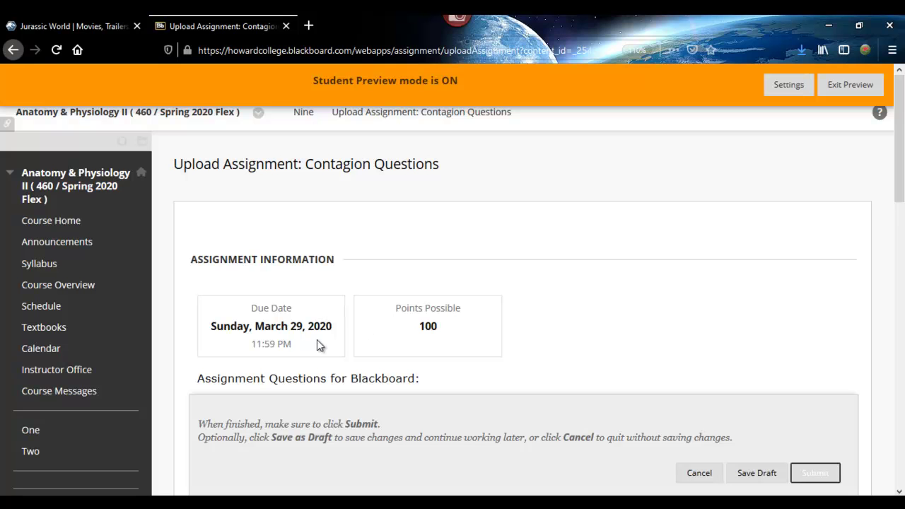
{"action": "scroll", "coordinate": [406, 332], "scroll_direction": "down", "scroll_amount": 5}
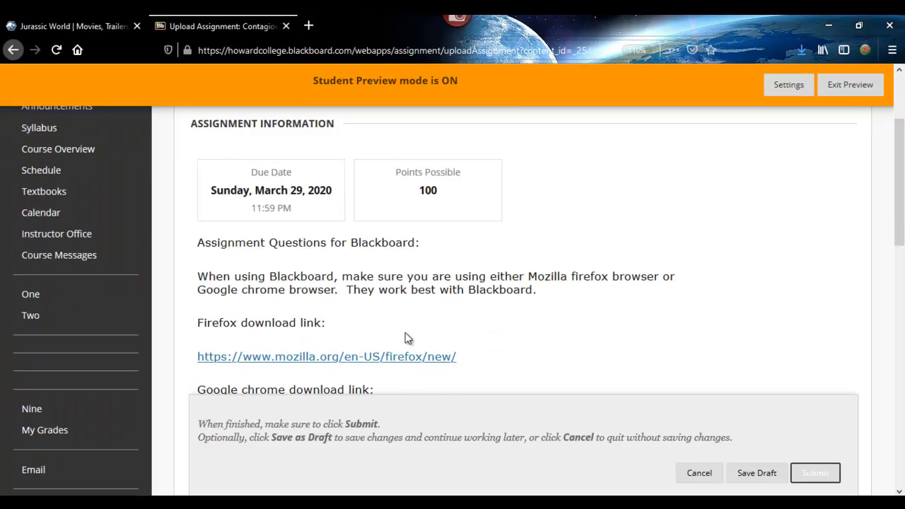
- Attach the file "Contagion questions PH" from the computer's Documents folder to the assignment submission
{"action": "scroll", "coordinate": [415, 307], "scroll_direction": "down", "scroll_amount": 5}
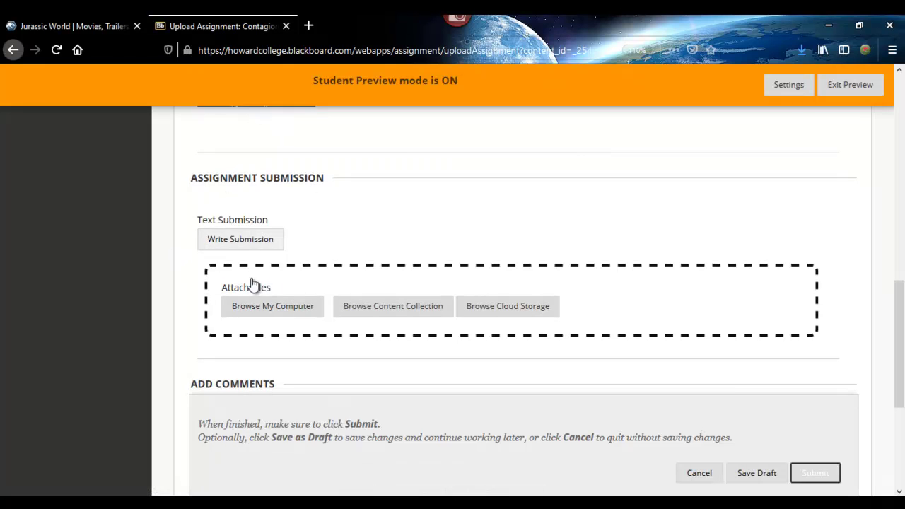
{"action": "left_click", "coordinate": [296, 314]}
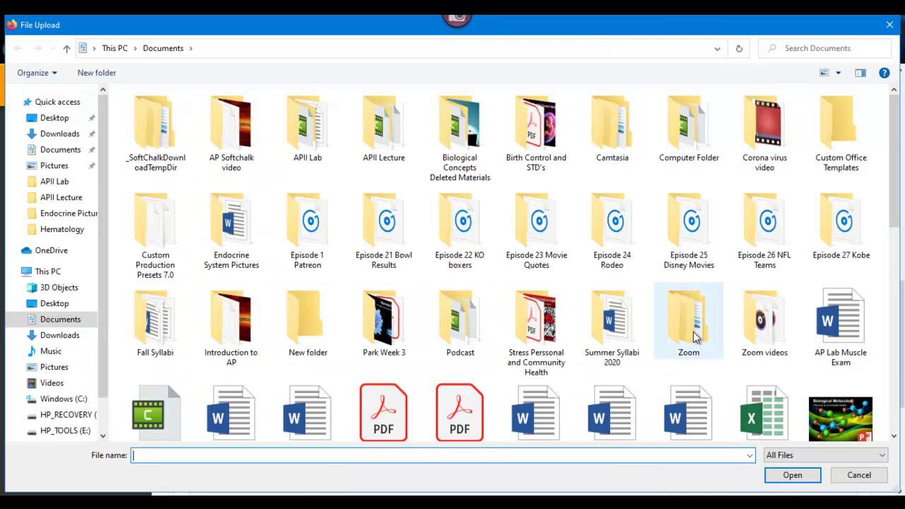
{"action": "scroll", "coordinate": [694, 337], "scroll_direction": "down", "scroll_amount": 5}
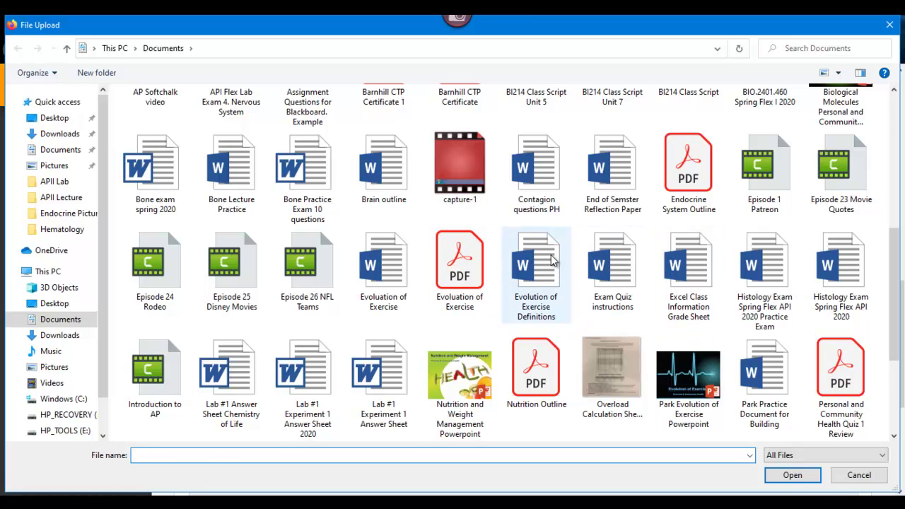
{"action": "left_click", "coordinate": [539, 168]}
{"action": "left_click", "coordinate": [793, 475]}
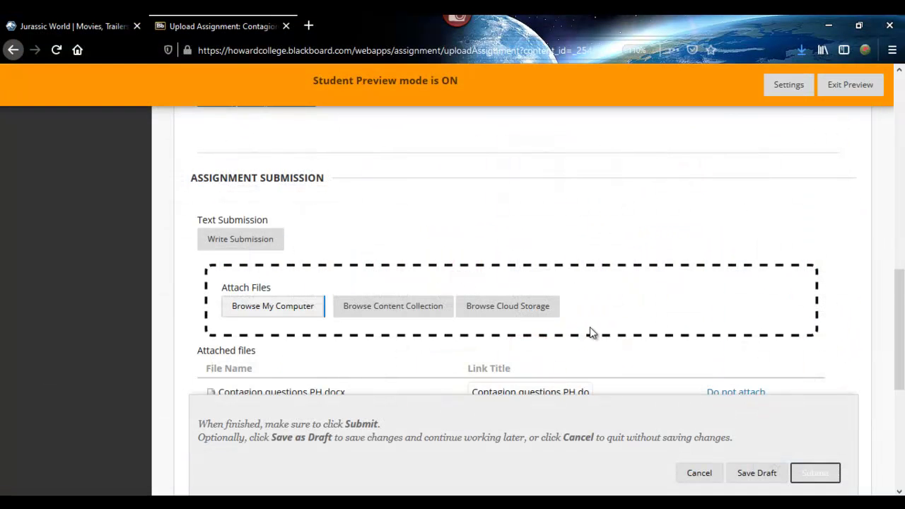
- Review the attached file and the comments section of the submission, and exit student preview, deleting the preview user and all data
{"action": "scroll", "coordinate": [712, 309], "scroll_direction": "down", "scroll_amount": 5}
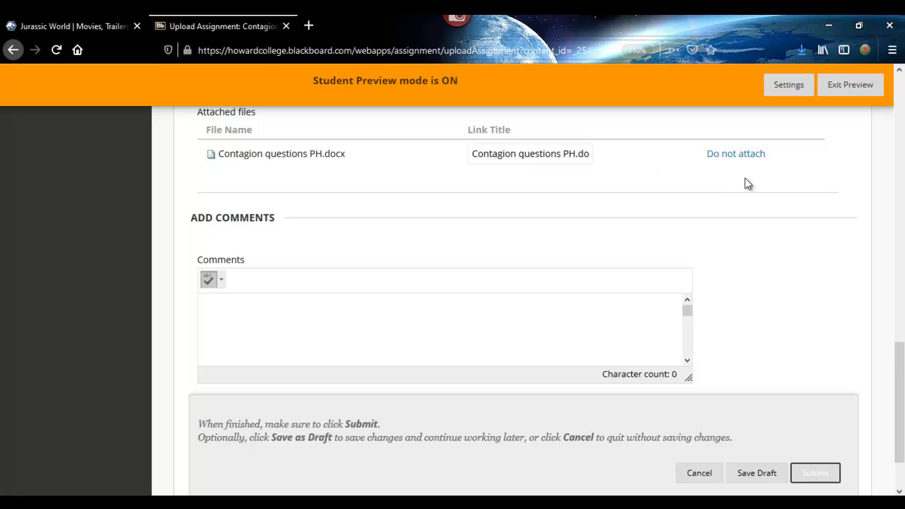
{"action": "scroll", "coordinate": [778, 244], "scroll_direction": "down", "scroll_amount": 2}
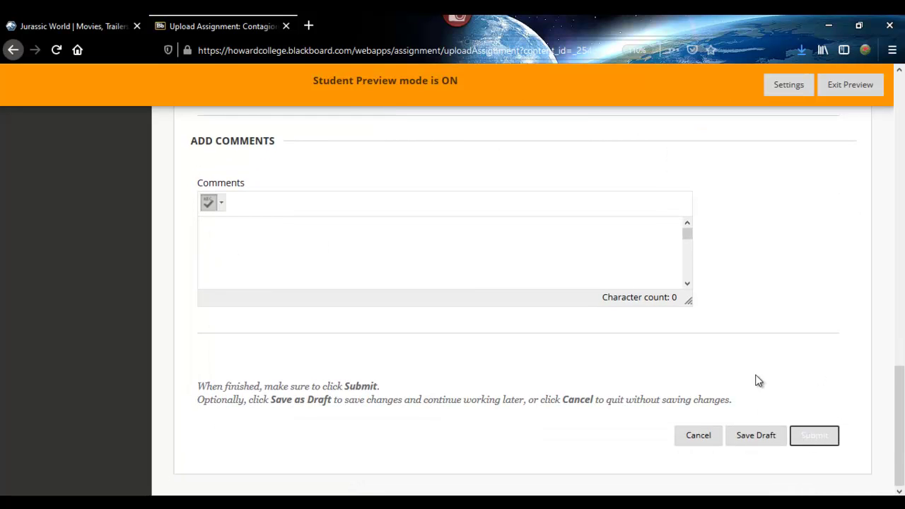
{"action": "scroll", "coordinate": [754, 382], "scroll_direction": "up", "scroll_amount": 5}
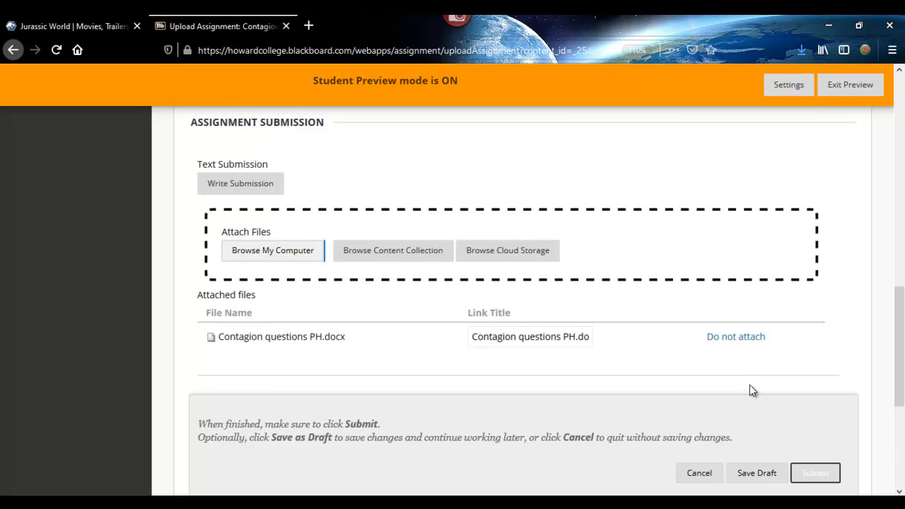
{"action": "scroll", "coordinate": [125, 392], "scroll_direction": "up", "scroll_amount": 5}
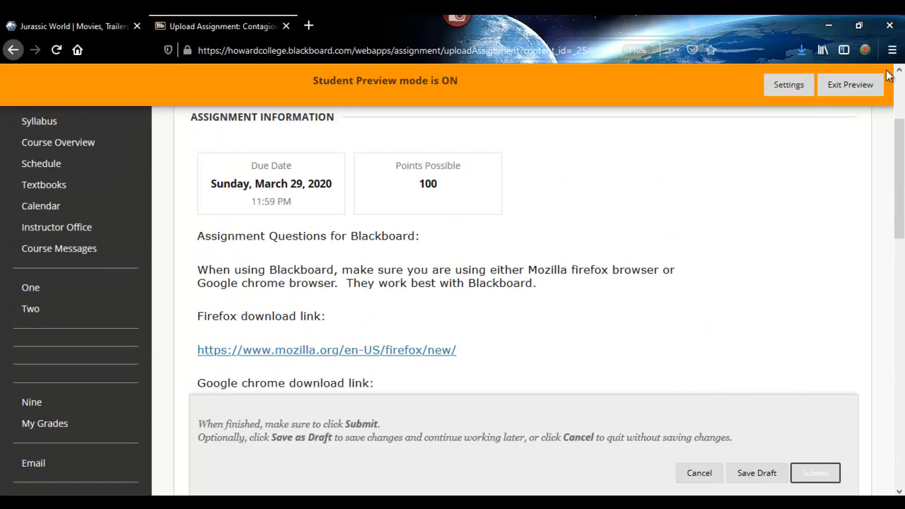
{"action": "left_click", "coordinate": [867, 90]}
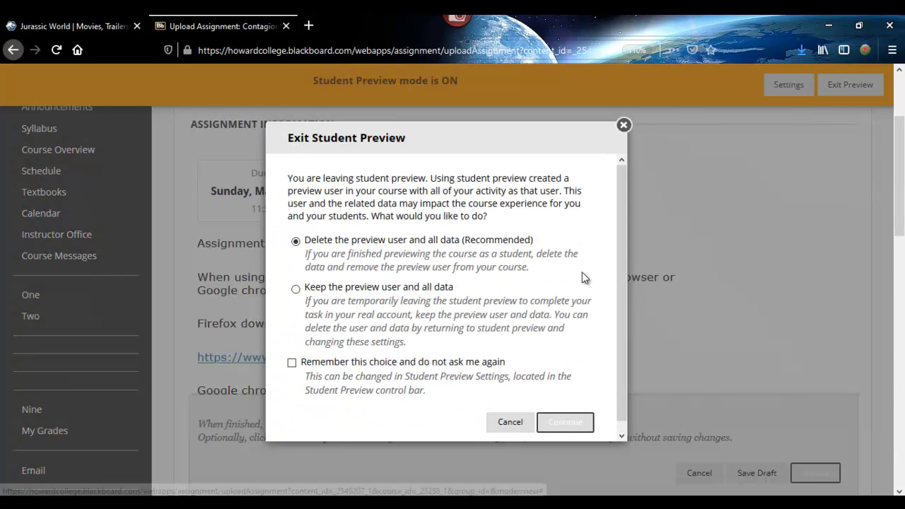
{"action": "left_click", "coordinate": [571, 422]}
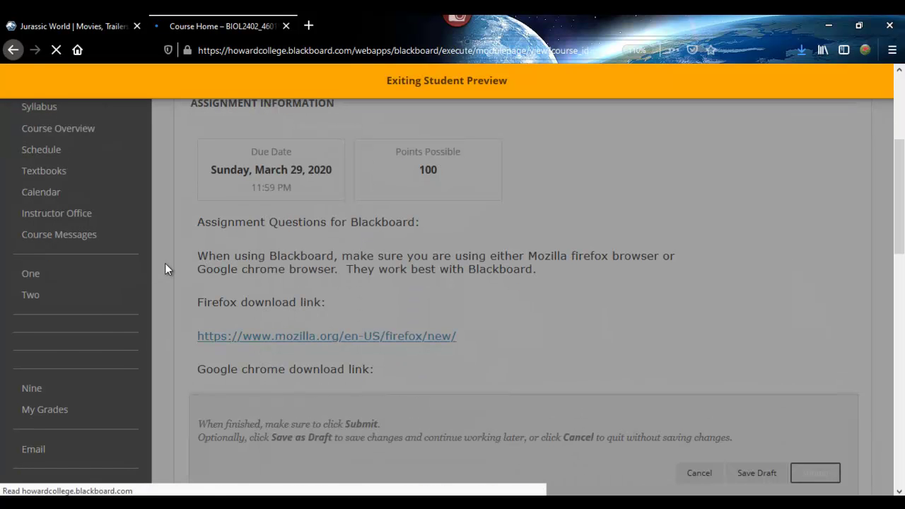
- Open the Full Grade Center of the Anatomy & Physiology II course as the instructor
{"action": "scroll", "coordinate": [87, 287], "scroll_direction": "down", "scroll_amount": 5}
{"action": "scroll", "coordinate": [88, 313], "scroll_direction": "down", "scroll_amount": 10}
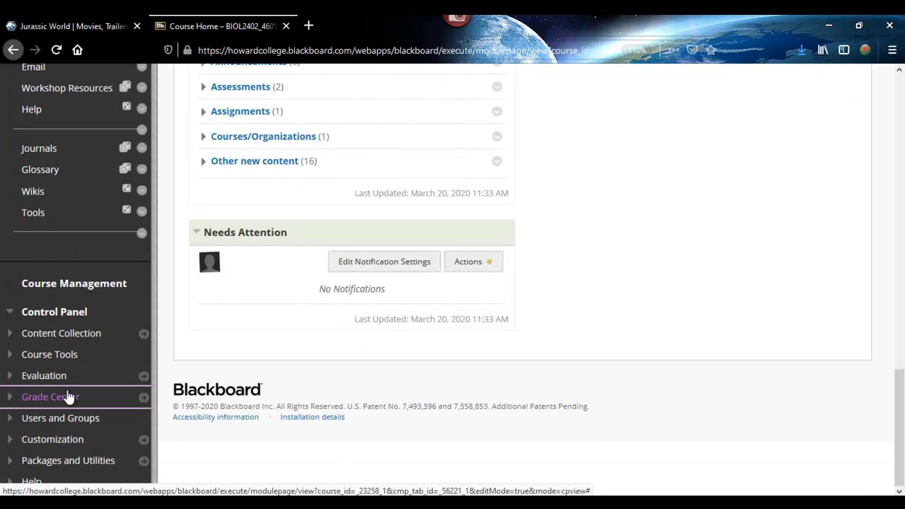
{"action": "left_click", "coordinate": [49, 397]}
{"action": "scroll", "coordinate": [57, 347], "scroll_direction": "down", "scroll_amount": 1}
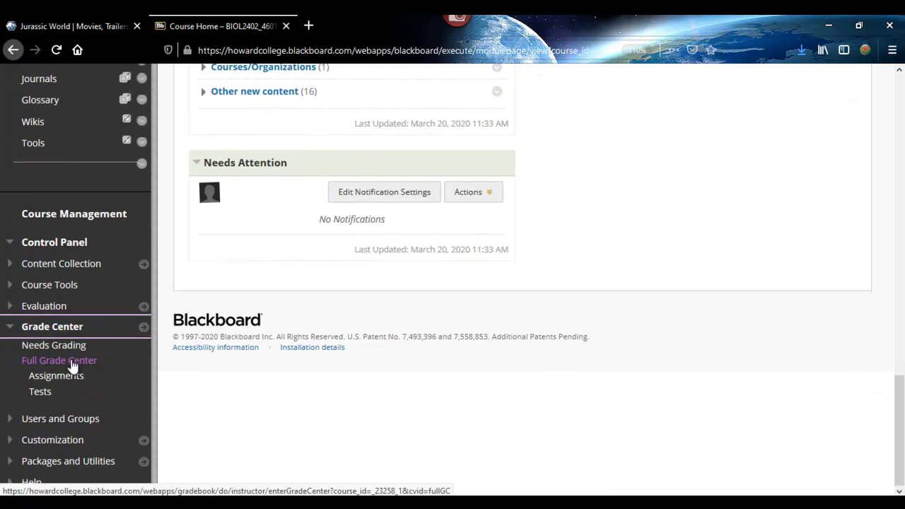
{"action": "left_click", "coordinate": [70, 362]}
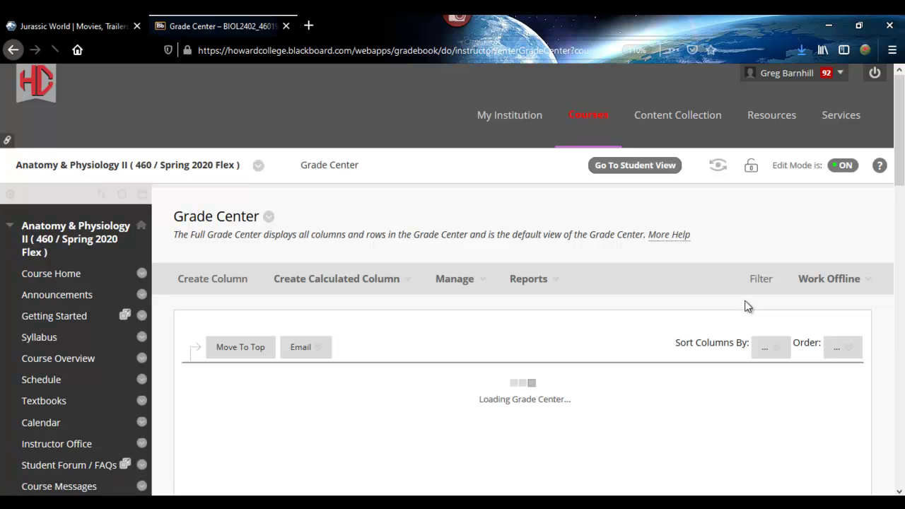
- Find the Contagion Questions column at the end of the grade table and check its submission information
{"action": "scroll", "coordinate": [822, 428], "scroll_direction": "down", "scroll_amount": 8}
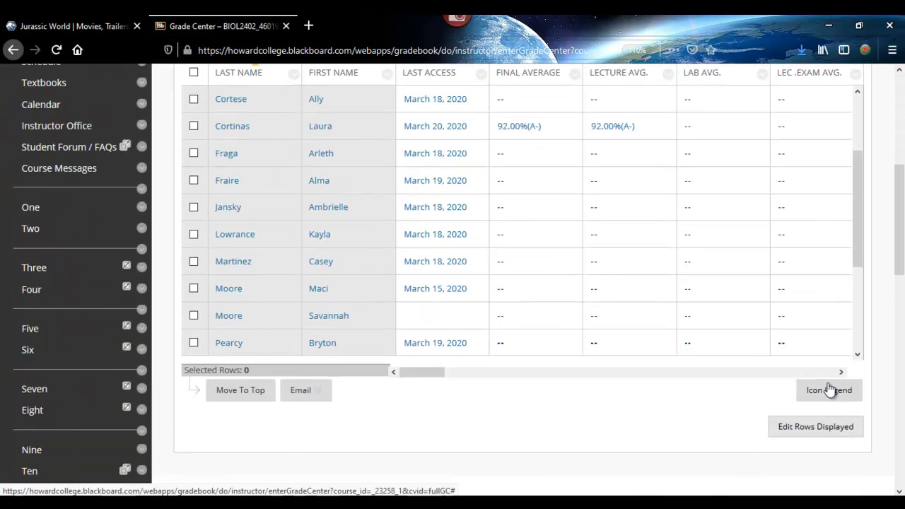
{"action": "left_click", "coordinate": [829, 370]}
{"action": "left_click", "coordinate": [829, 370]}
{"action": "left_click", "coordinate": [829, 370]}
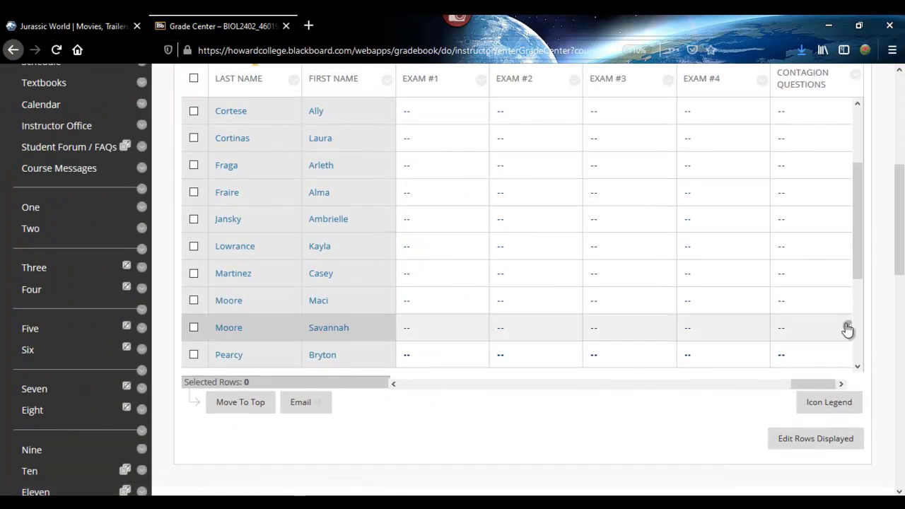
{"action": "scroll", "coordinate": [858, 258], "scroll_direction": "down", "scroll_amount": 3}
{"action": "scroll", "coordinate": [821, 177], "scroll_direction": "up", "scroll_amount": 2}
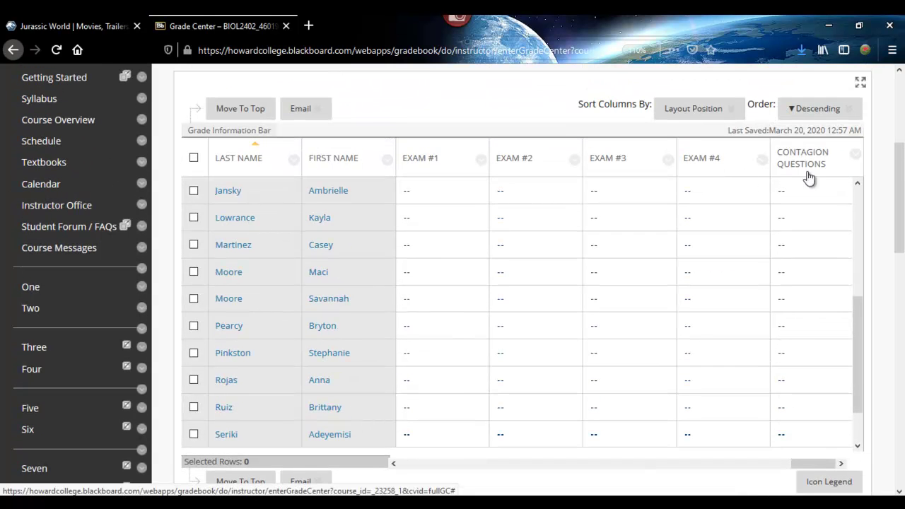
{"action": "mouse_move", "coordinate": [815, 167]}
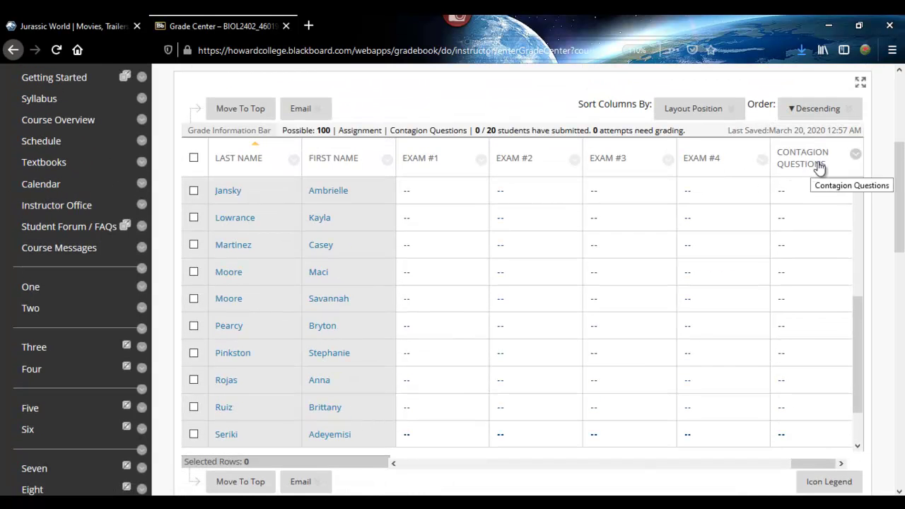